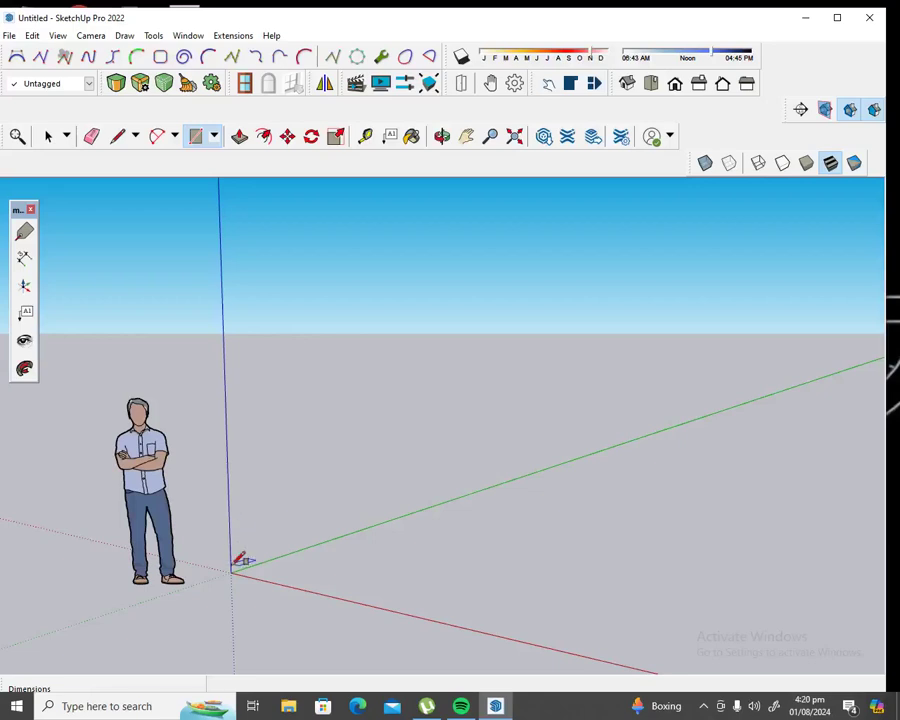
# Step: Draw a 4' by 7' rectangle from the origin and pull it out 2 inches thick
pyautogui.click(231, 572)
pyautogui.write('4,7')
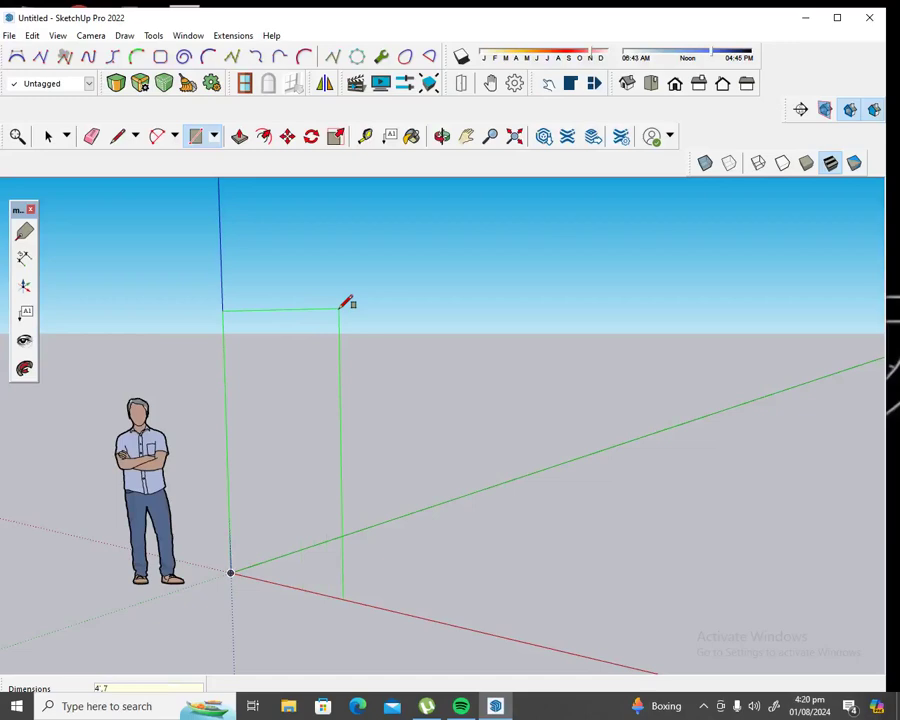
pyautogui.press('Return')
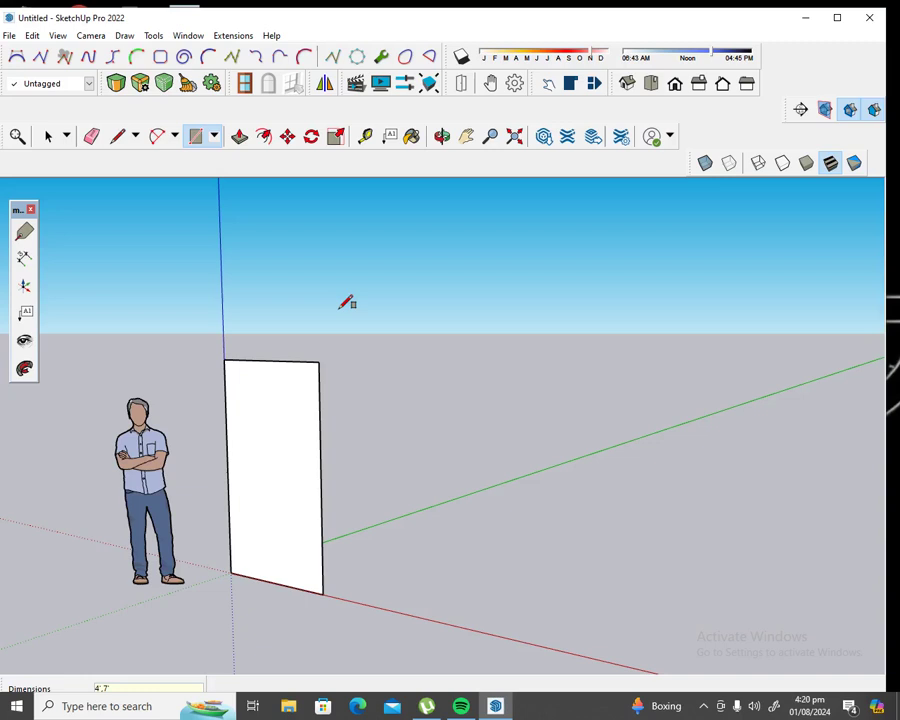
pyautogui.click(264, 136)
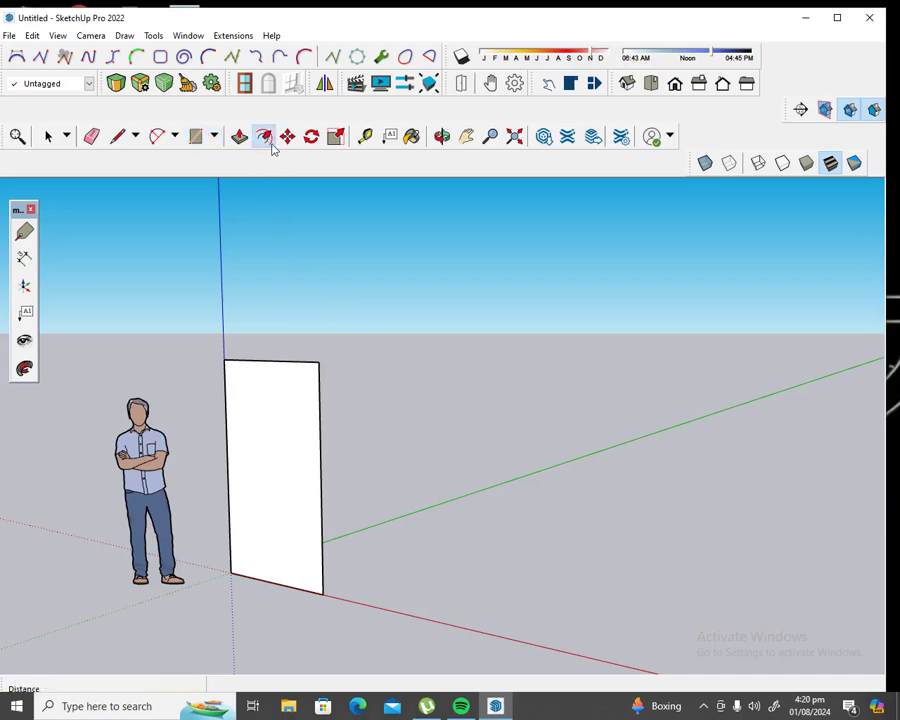
pyautogui.click(270, 373)
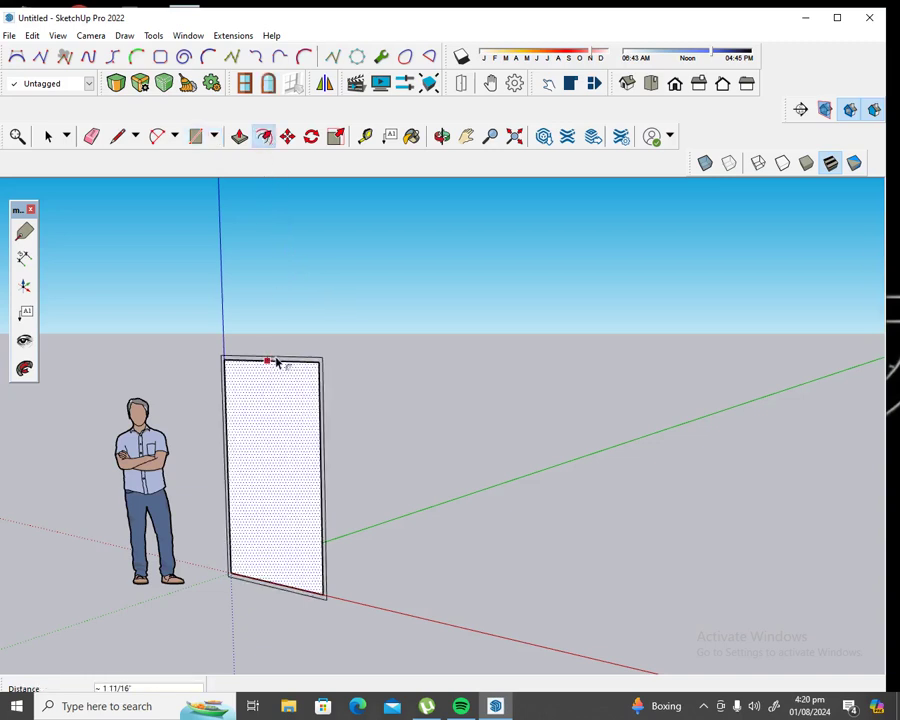
pyautogui.press('Return')
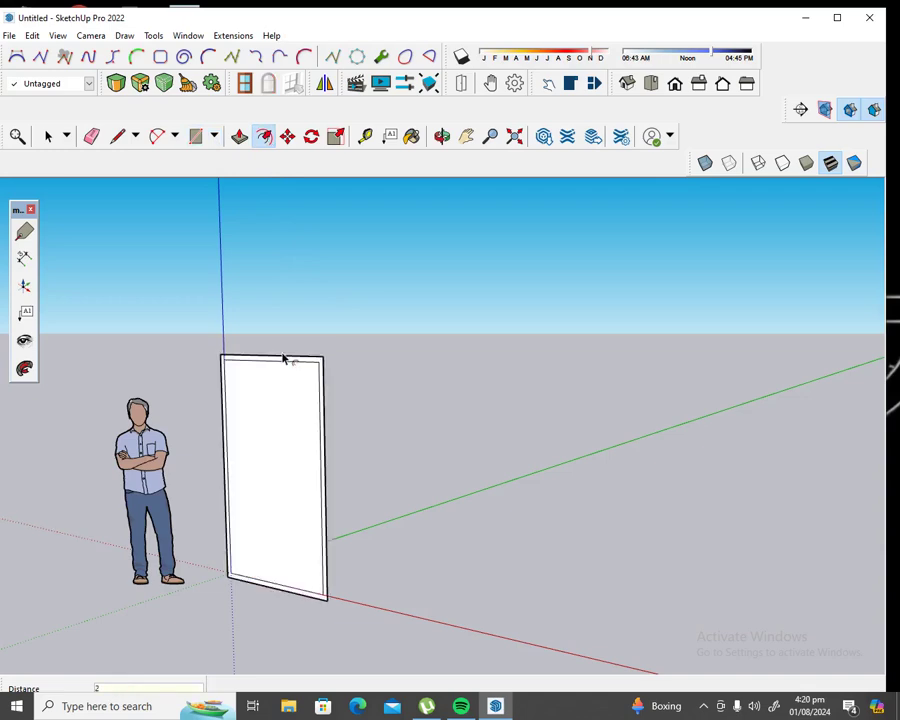
# Step: Draw a line along the slab's bottom edge, starting at its bottom corner
pyautogui.click(117, 136)
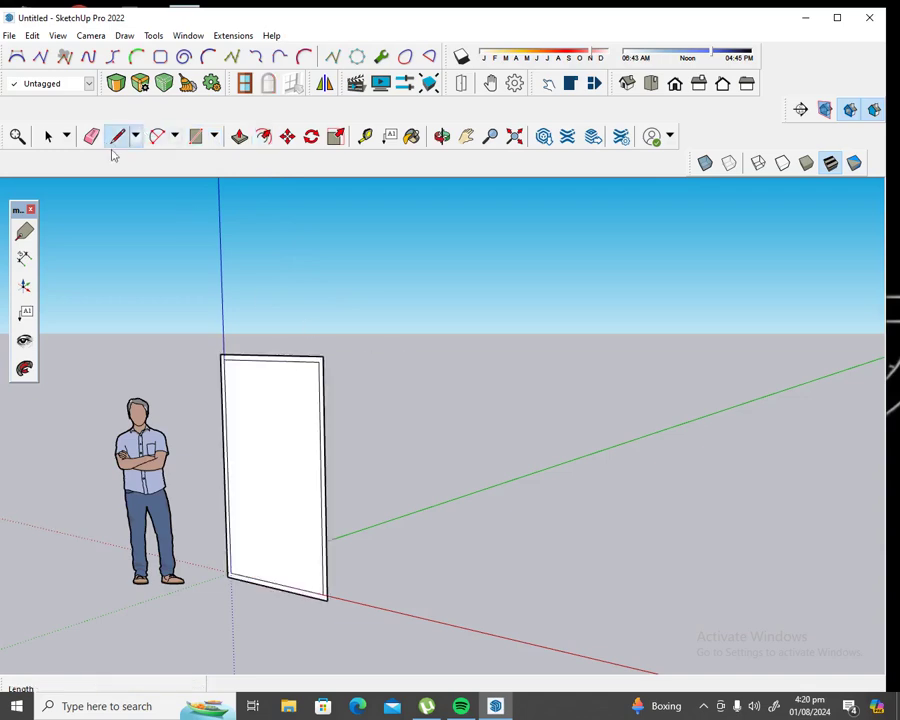
pyautogui.scroll(2, 232, 643)
pyautogui.scroll(2, 231, 595)
pyautogui.scroll(2, 235, 585)
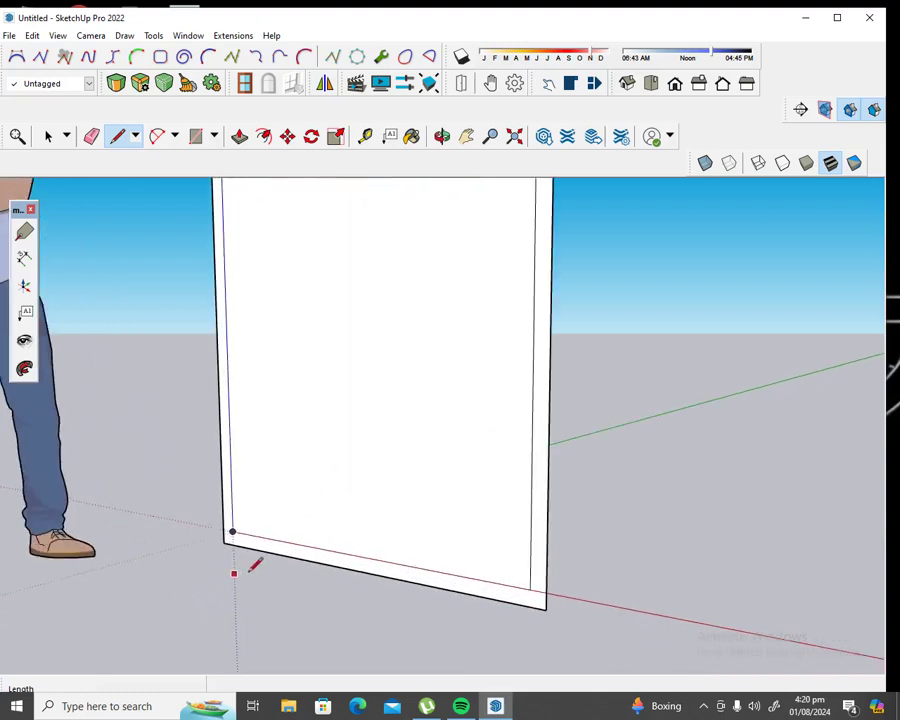
pyautogui.scroll(2, 240, 570)
pyautogui.click(230, 521)
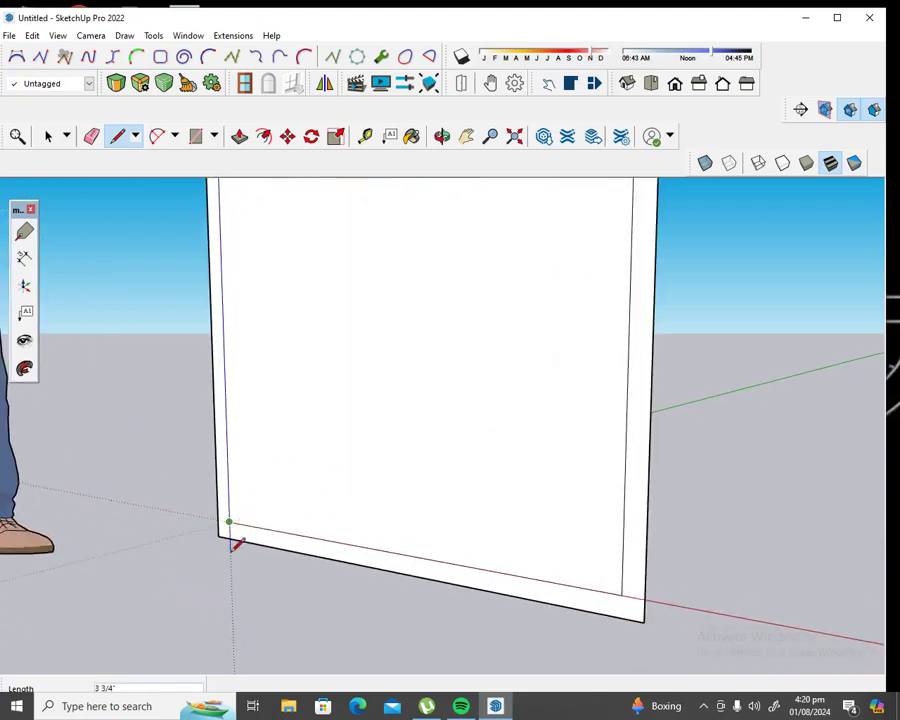
pyautogui.click(621, 615)
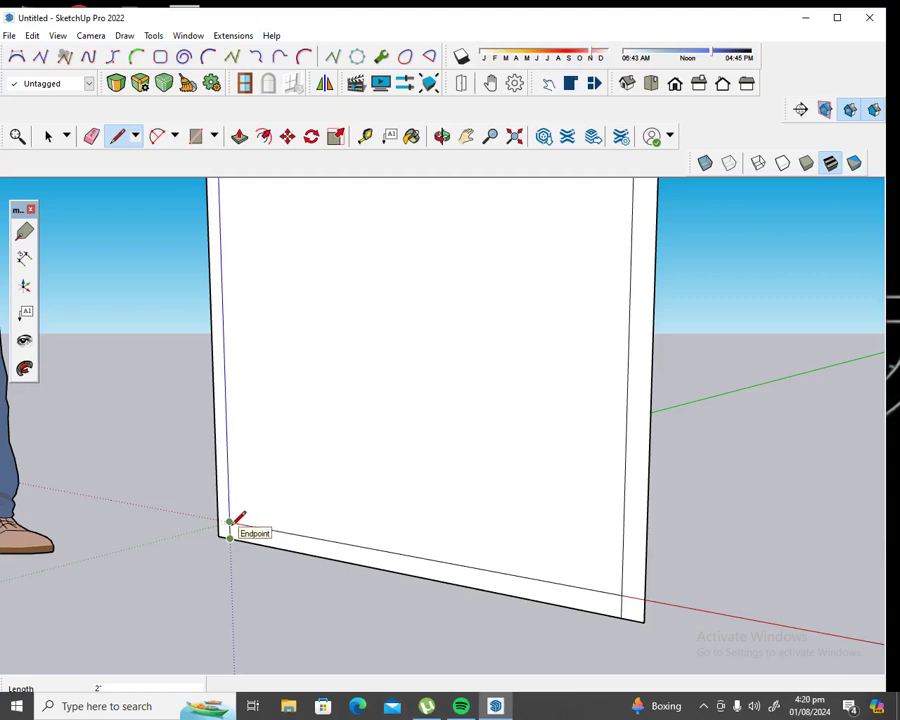
pyautogui.scroll(1, 230, 521)
pyautogui.scroll(2, 230, 521)
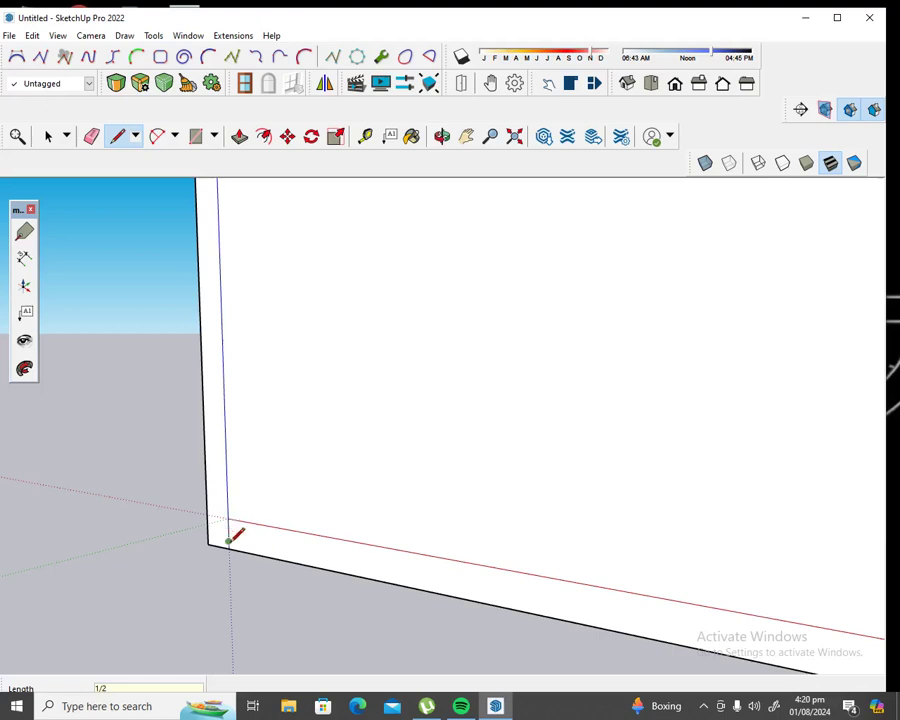
pyautogui.scroll(-2, 233, 535)
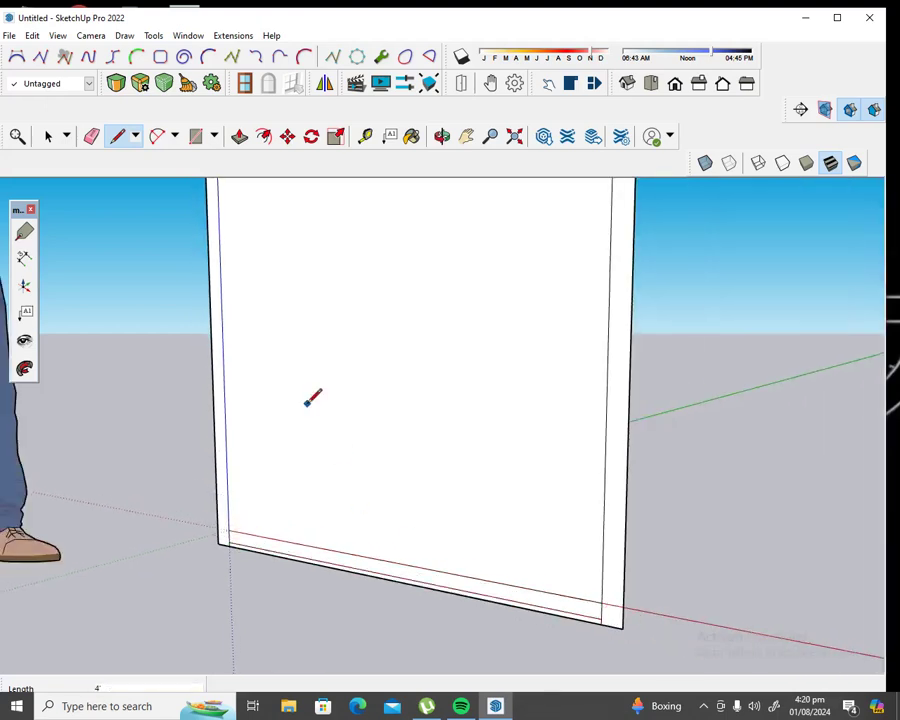
# Step: Erase the unwanted edges around the slab's base
pyautogui.click(91, 136)
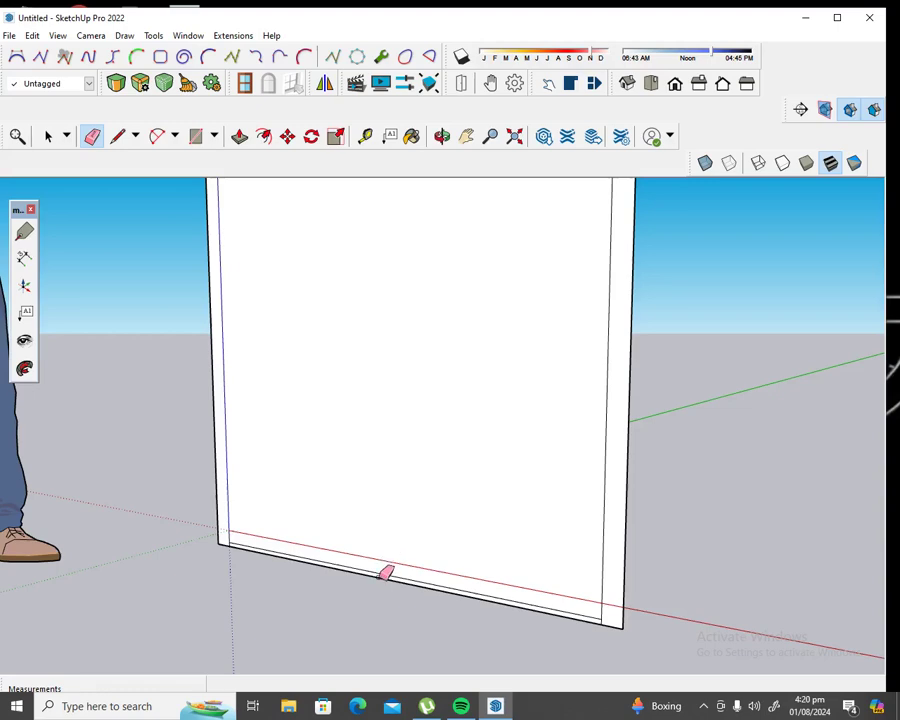
pyautogui.scroll(-3, 368, 476)
pyautogui.scroll(-2, 366, 480)
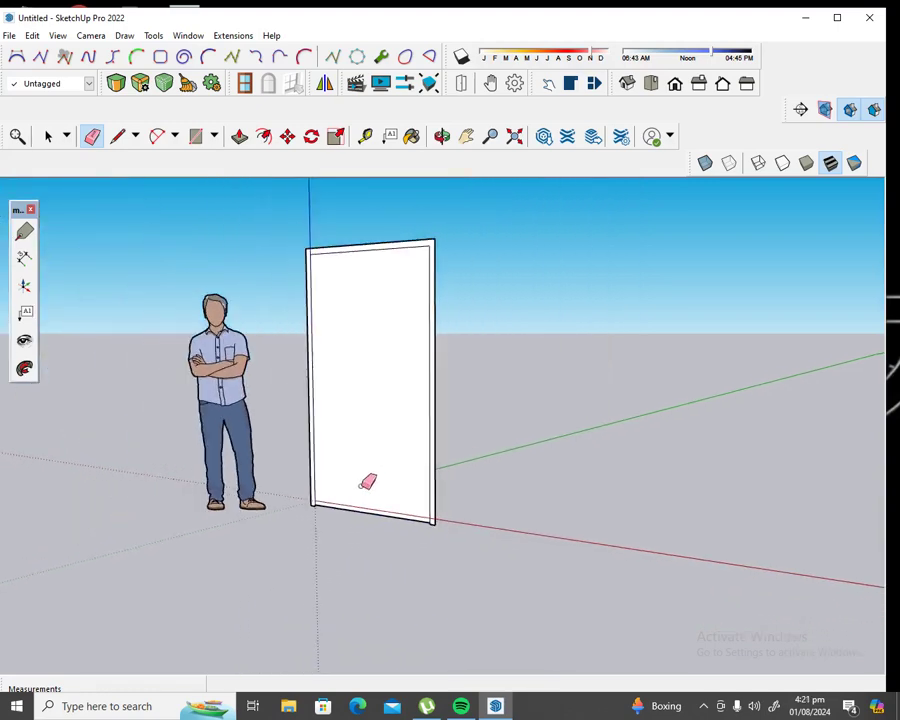
pyautogui.scroll(2, 335, 218)
pyautogui.scroll(3, 326, 234)
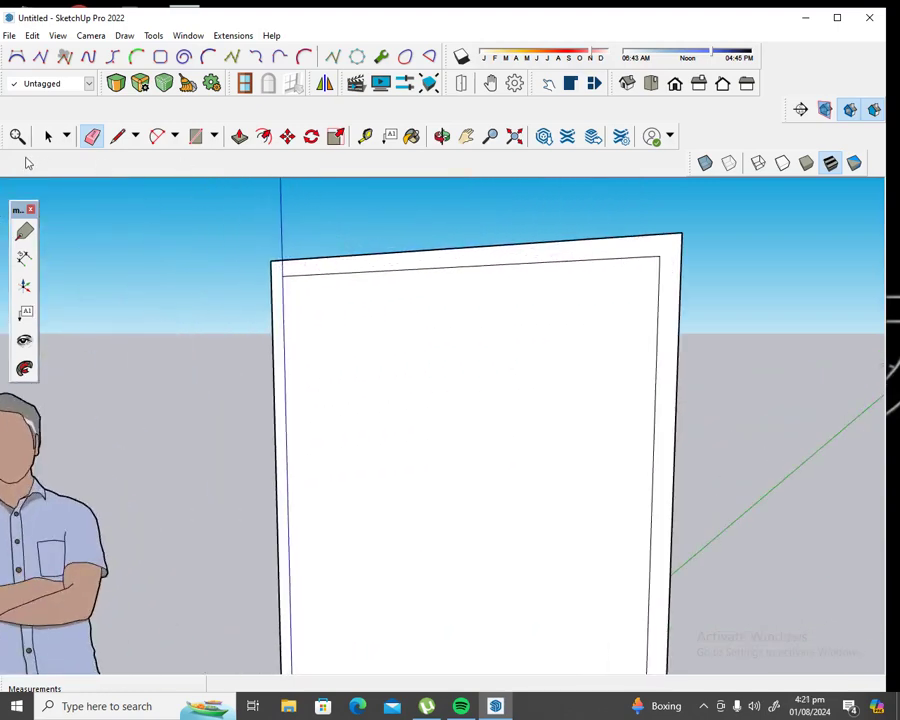
pyautogui.click(48, 136)
# Step: Group the panel geometry and extrude the panel face 6 inches deep
pyautogui.tripleClick(305, 275)
pyautogui.rightClick(305, 274)
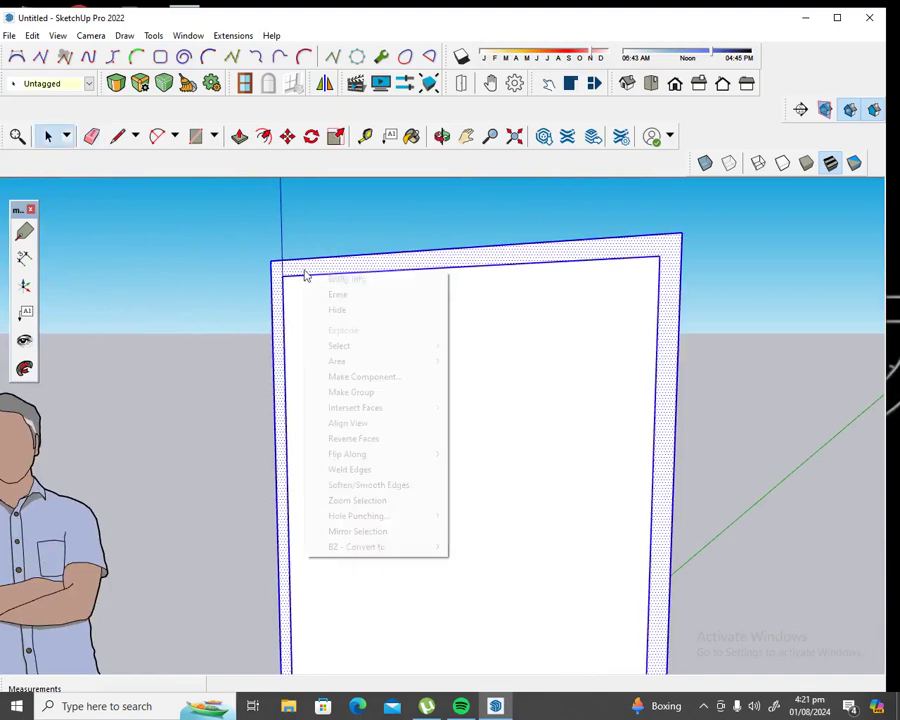
pyautogui.click(360, 392)
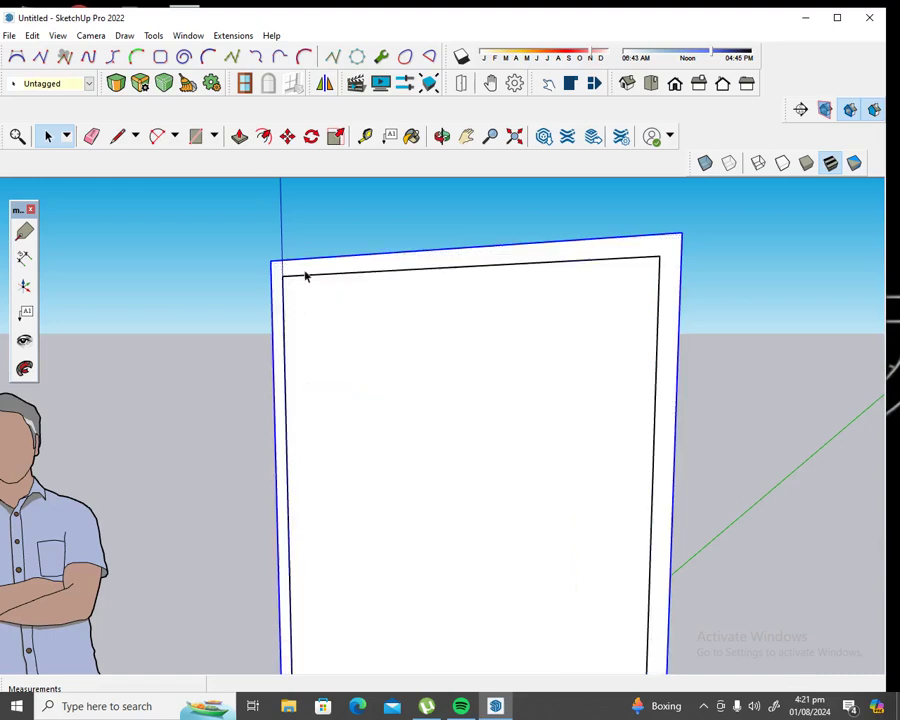
pyautogui.tripleClick(305, 275)
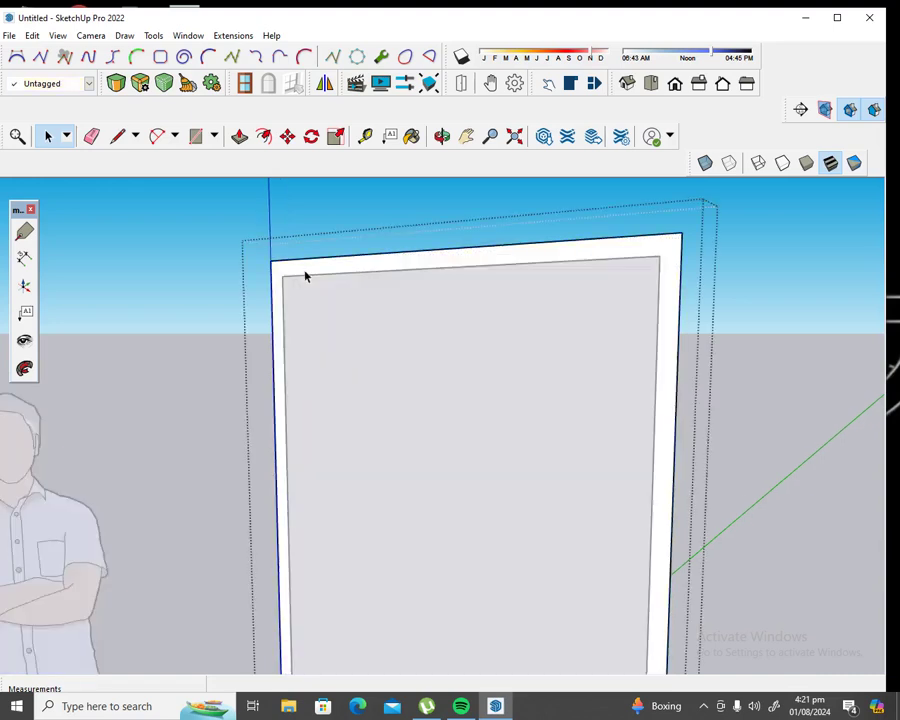
pyautogui.click(240, 136)
pyautogui.moveTo(281, 287); pyautogui.dragTo(260, 289)
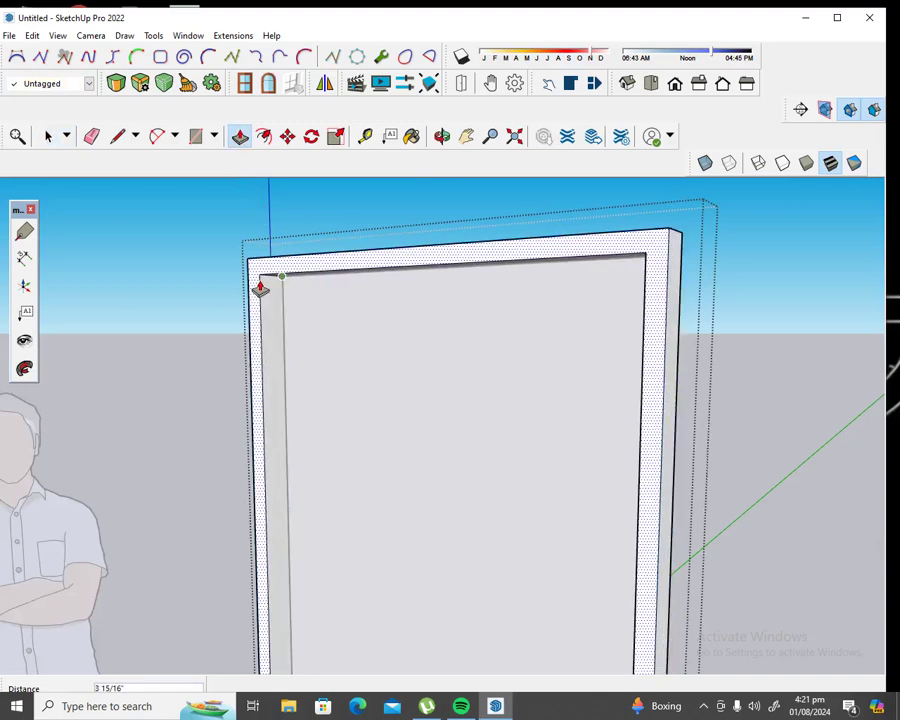
pyautogui.write('6')
pyautogui.press('Return')
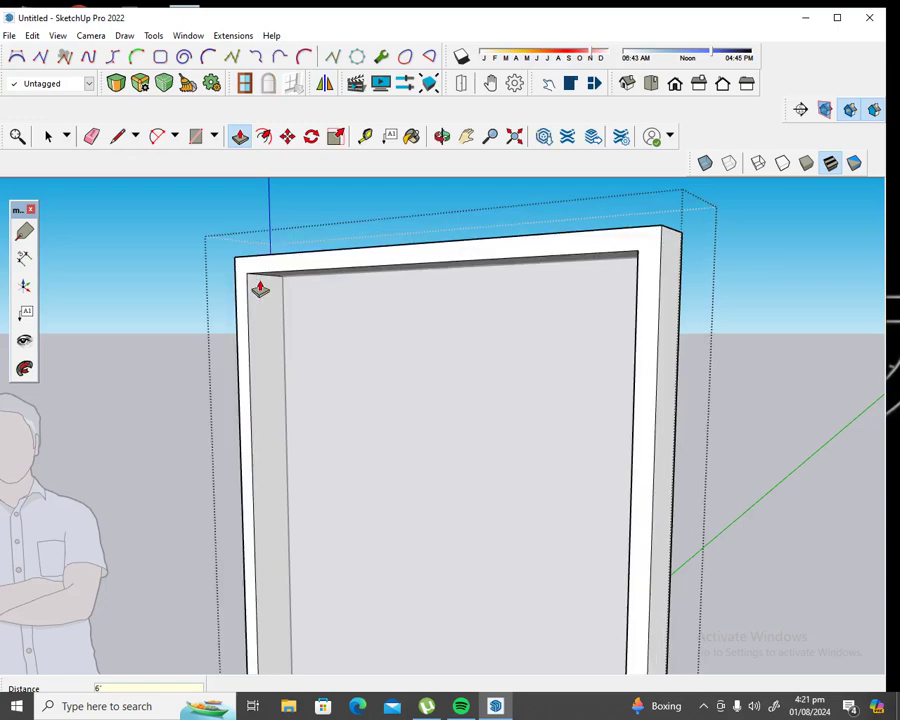
pyautogui.click(48, 136)
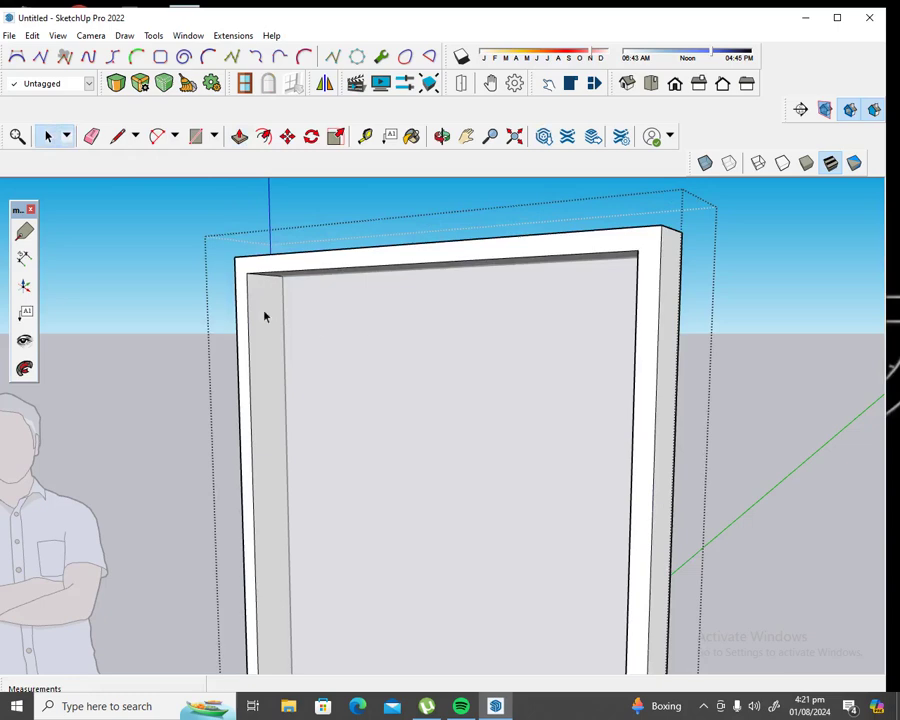
# Step: Push the inner door face back 2 inches to recess the panel
pyautogui.doubleClick(421, 332)
pyautogui.click(423, 334)
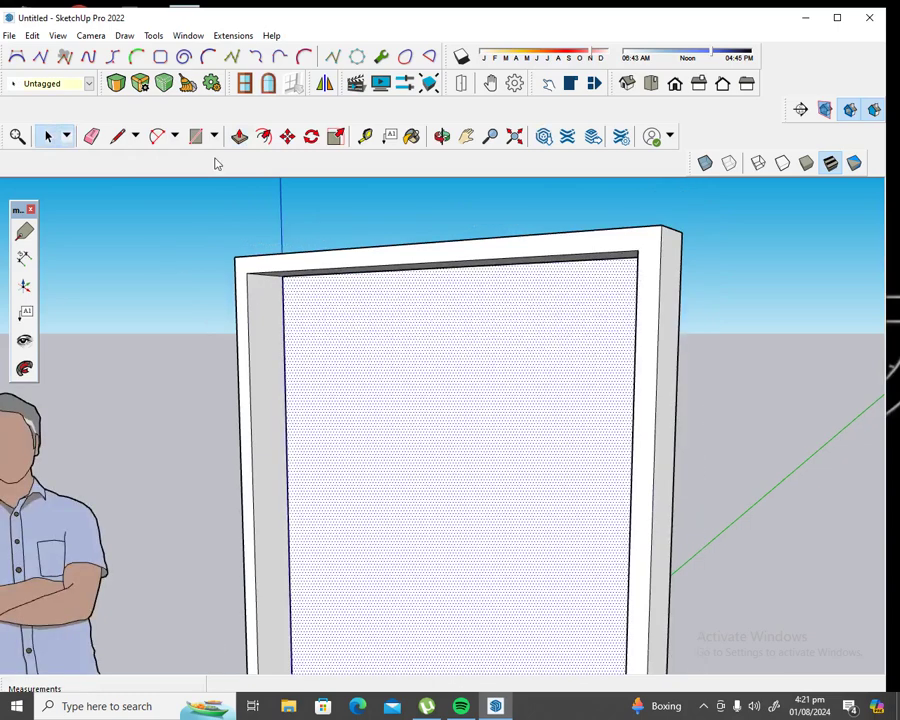
pyautogui.click(239, 136)
pyautogui.click(330, 302)
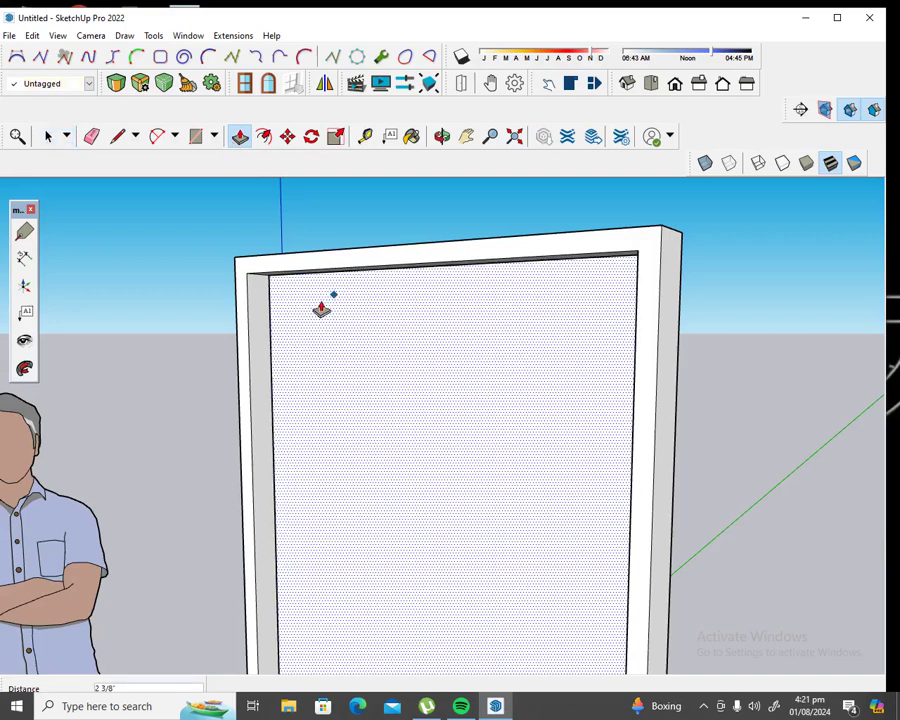
pyautogui.write('2')
pyautogui.press('Return')
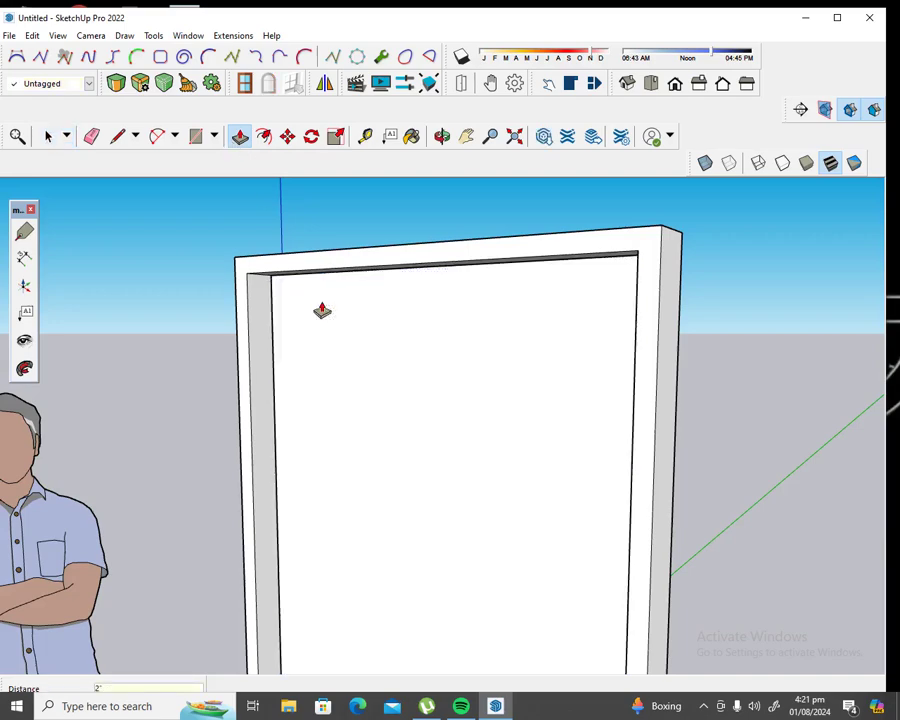
pyautogui.scroll(-3, 322, 311)
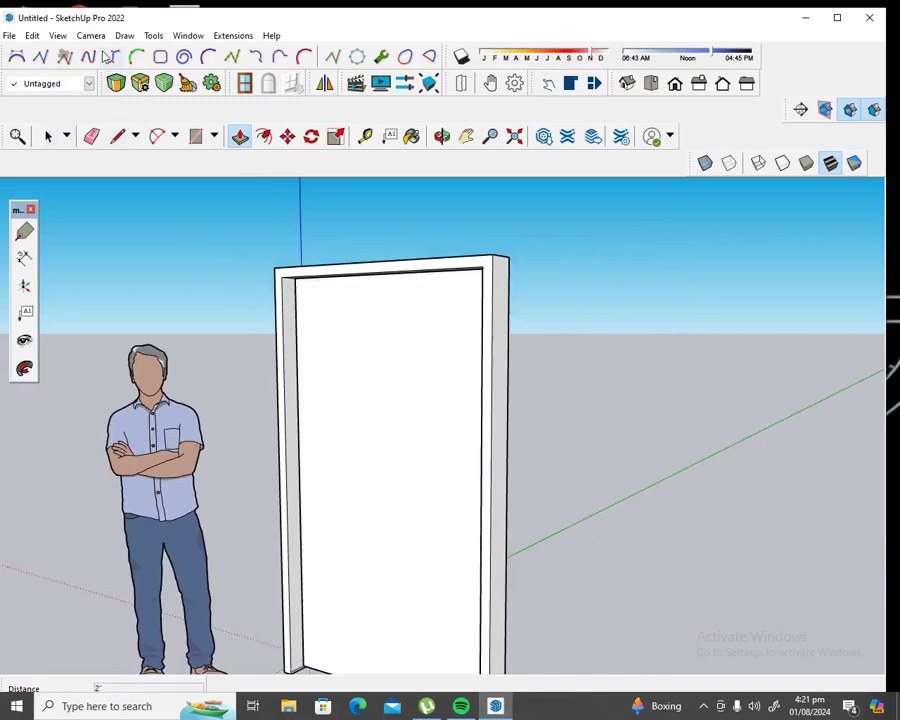
pyautogui.click(15, 35)
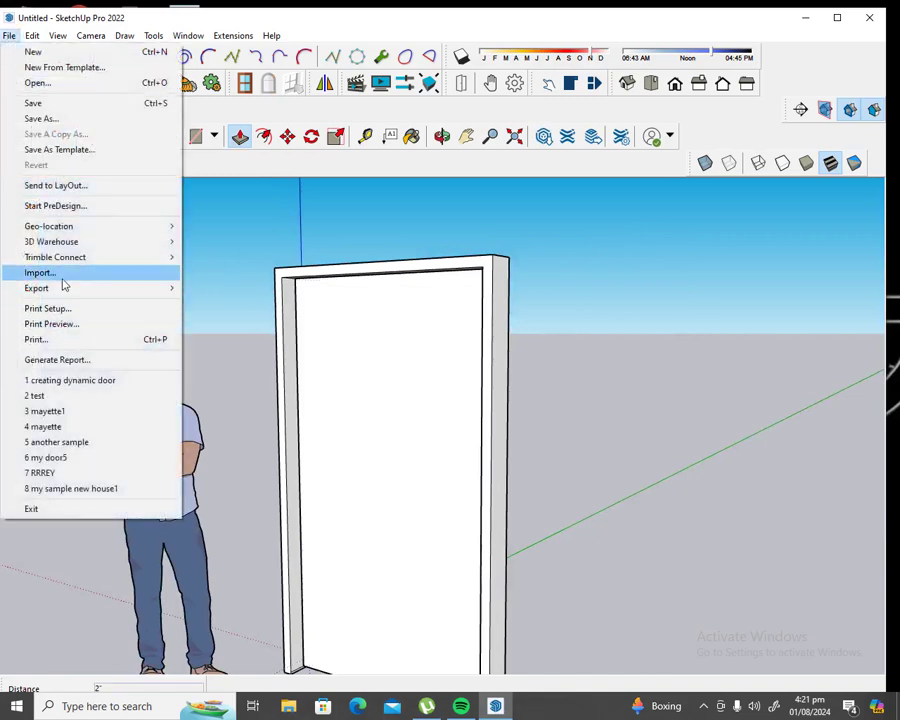
# Step: Import the Group_20 model and place it to the right of the door
pyautogui.click(62, 278)
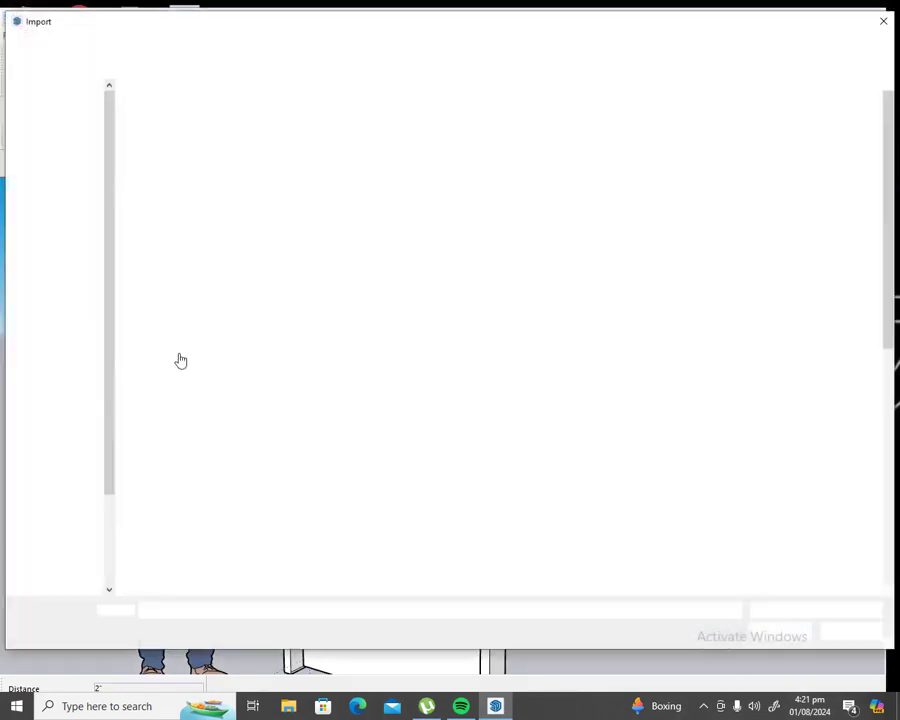
pyautogui.click(322, 545)
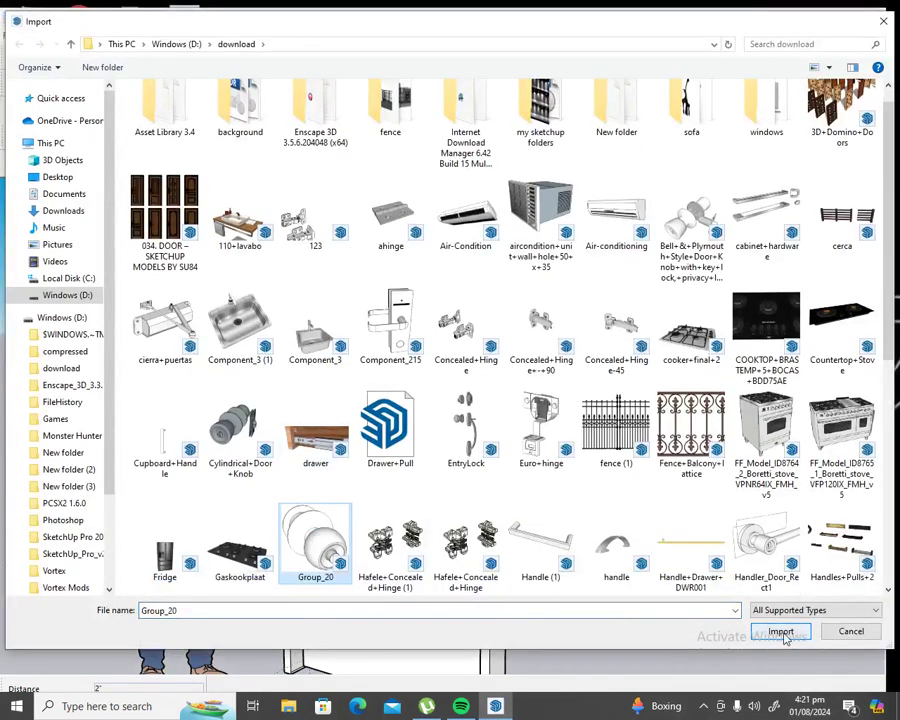
pyautogui.click(770, 631)
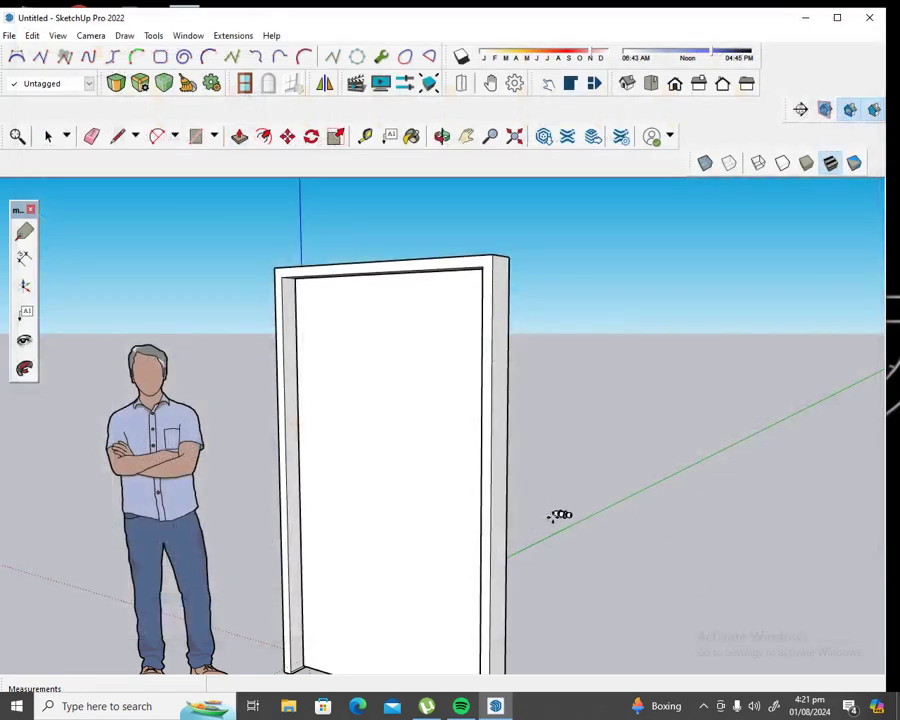
pyautogui.click(590, 571)
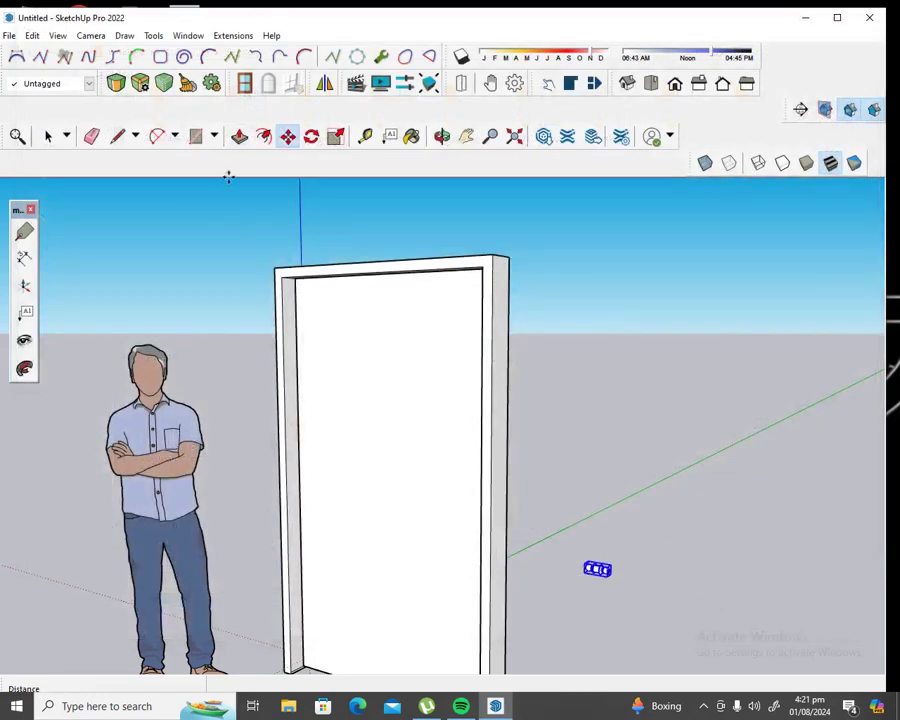
# Step: Rotate the imported knob 90 degrees about its own base point
pyautogui.click(311, 136)
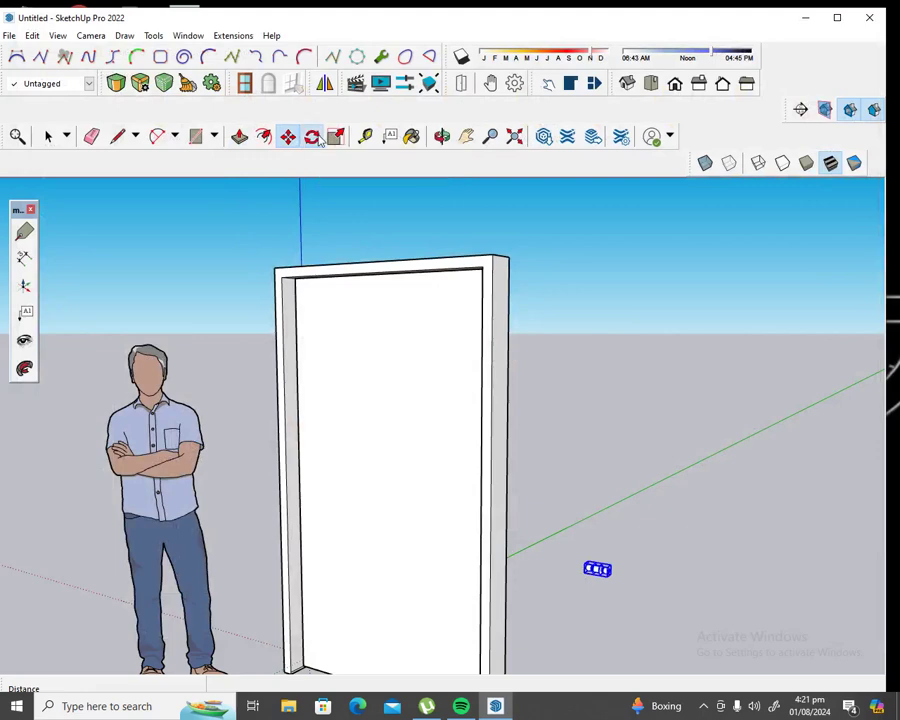
pyautogui.click(619, 573)
pyautogui.click(698, 589)
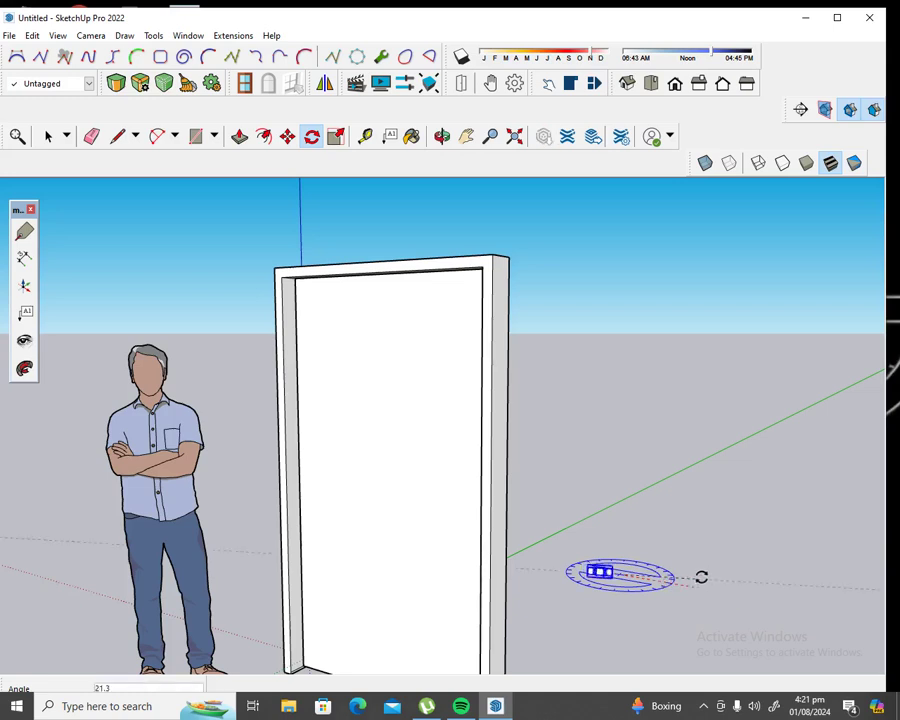
pyautogui.click(693, 513)
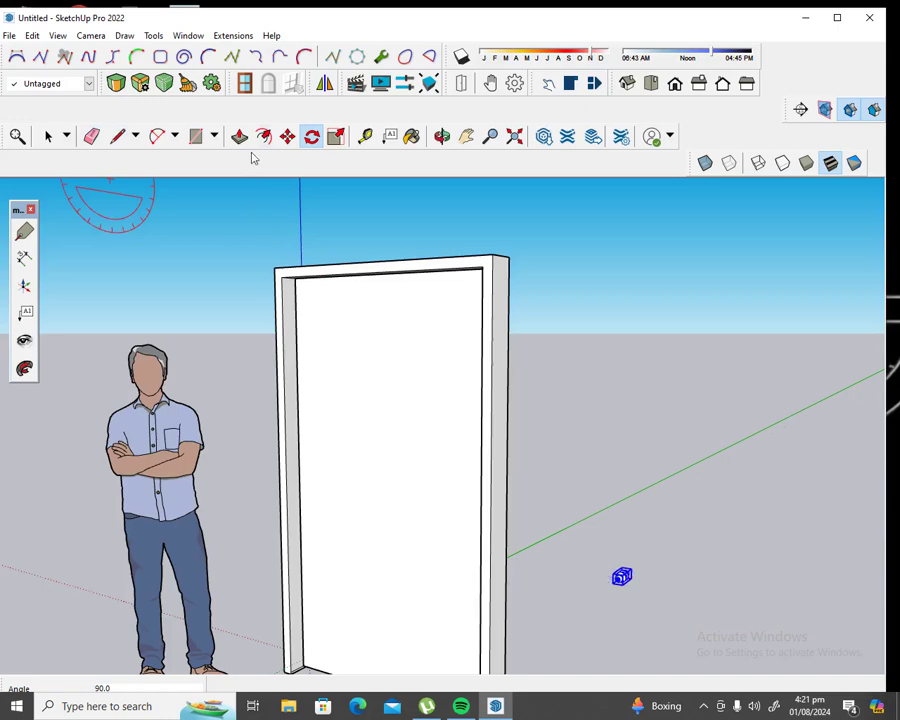
pyautogui.click(288, 137)
# Step: Set a guide at 3' 5 1/8" up from the door's bottom midpoint
pyautogui.scroll(-2, 351, 221)
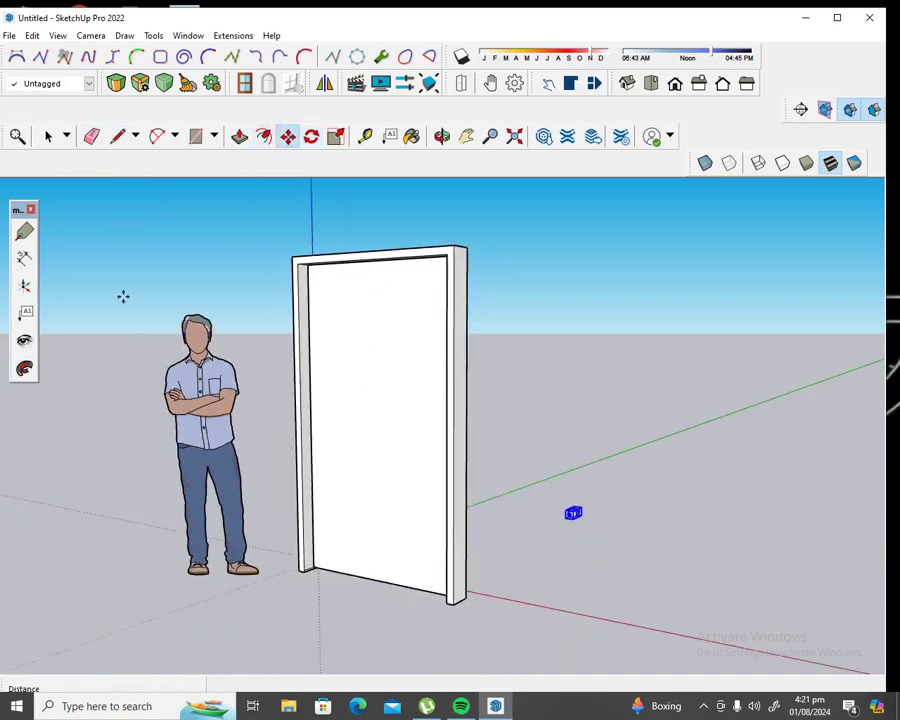
pyautogui.click(365, 136)
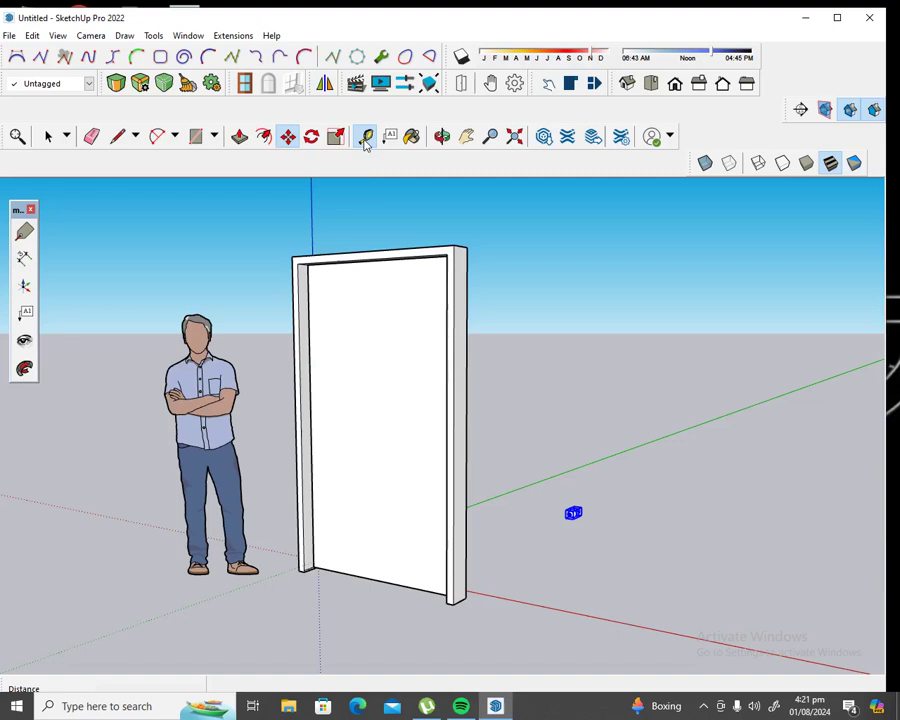
pyautogui.click(379, 580)
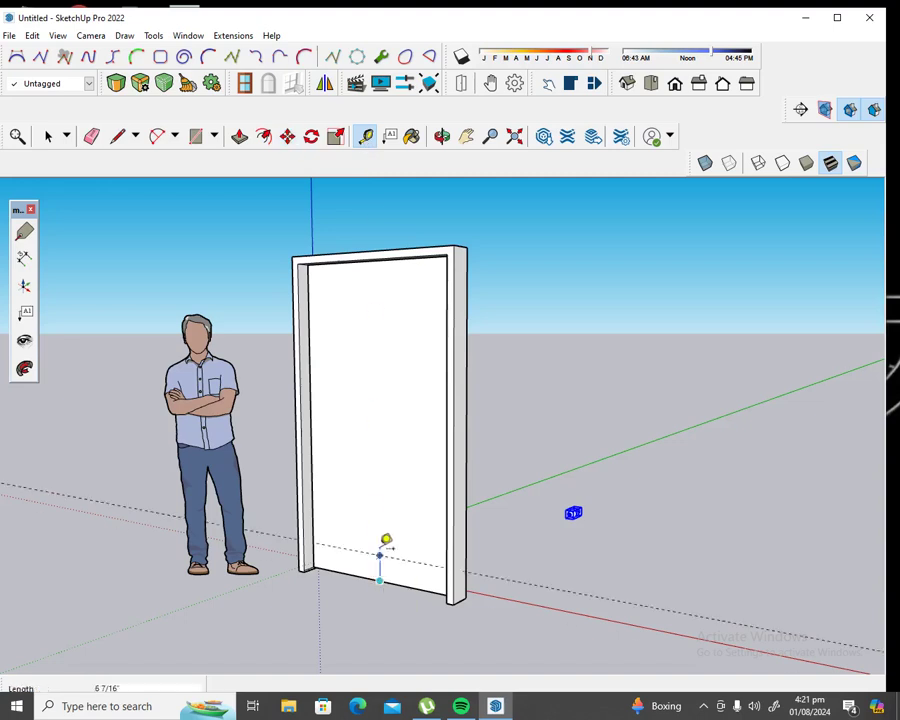
pyautogui.write('3')
pyautogui.click(379, 430)
# Step: Move the knob onto the door edge along the handle-height guide
pyautogui.click(287, 136)
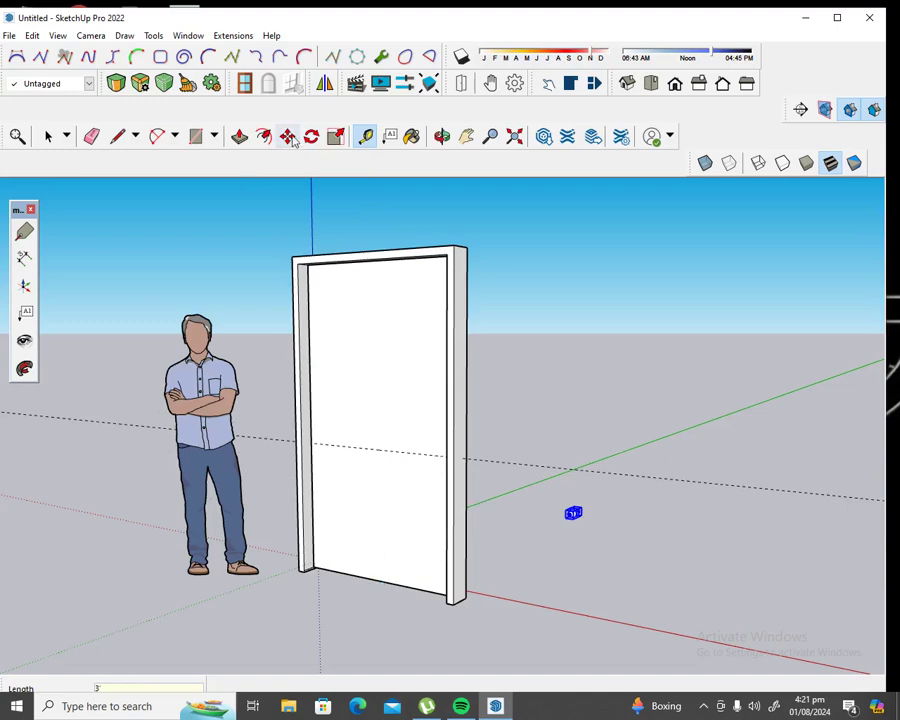
pyautogui.click(573, 518)
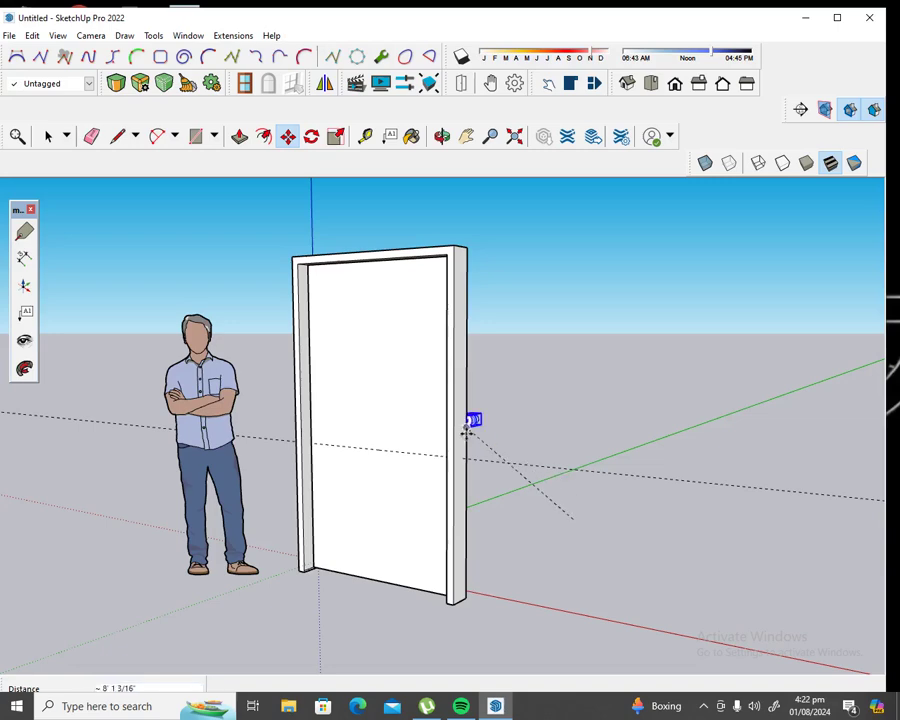
pyautogui.click(425, 452)
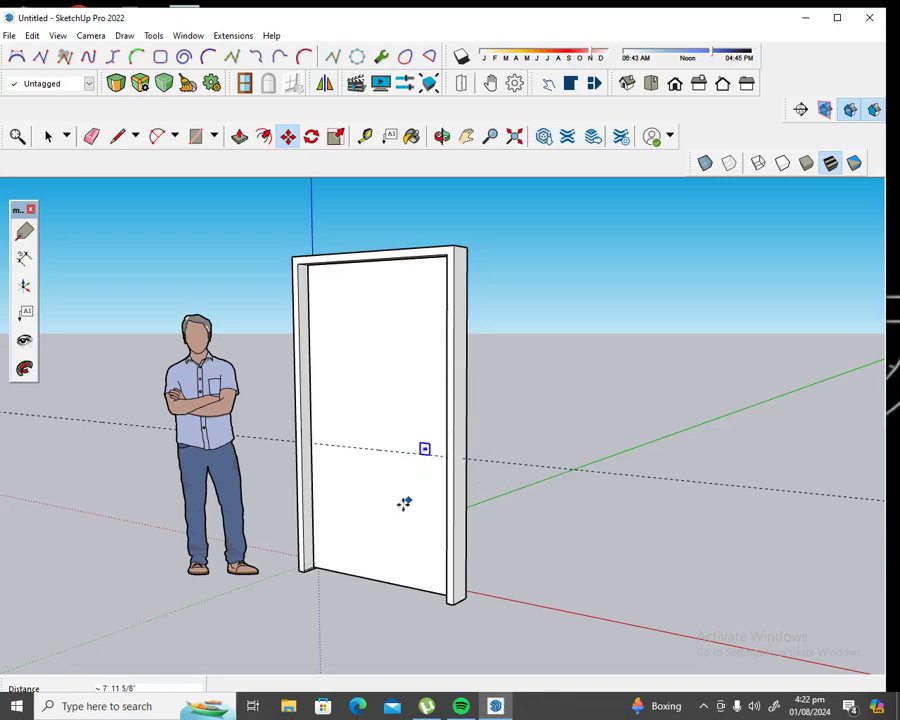
pyautogui.click(441, 136)
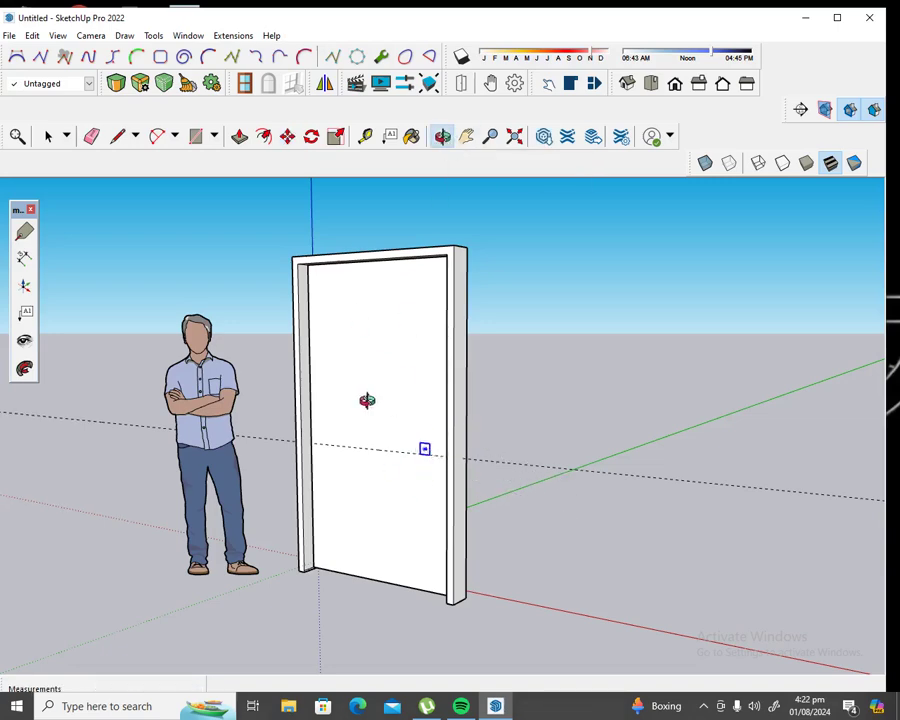
pyautogui.moveTo(366, 398); pyautogui.dragTo(480, 412)
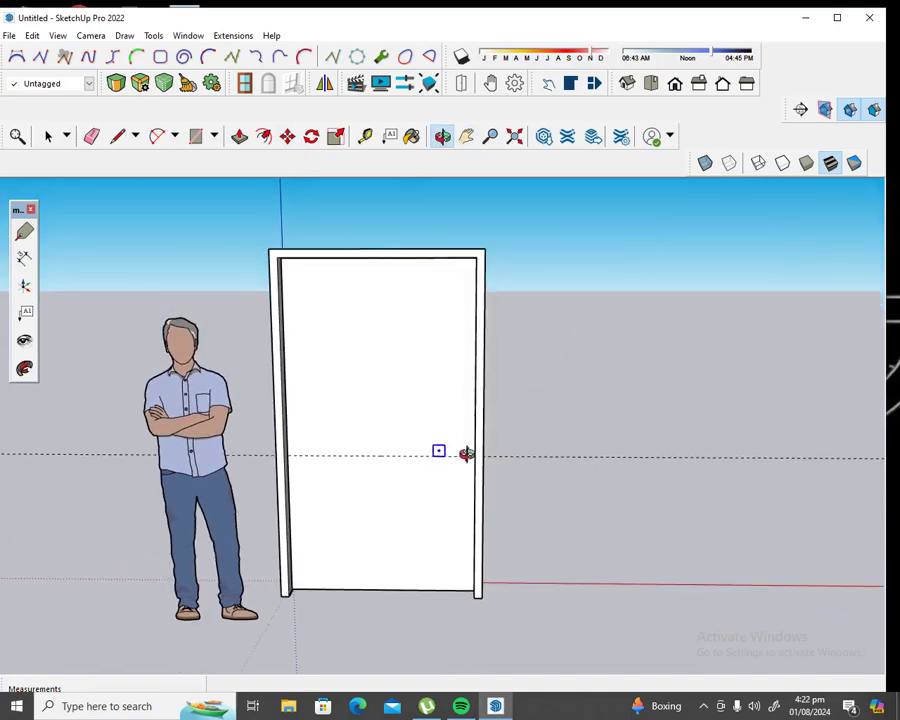
pyautogui.scroll(3, 469, 447)
pyautogui.scroll(2, 469, 447)
pyautogui.moveTo(452, 468); pyautogui.dragTo(494, 474)
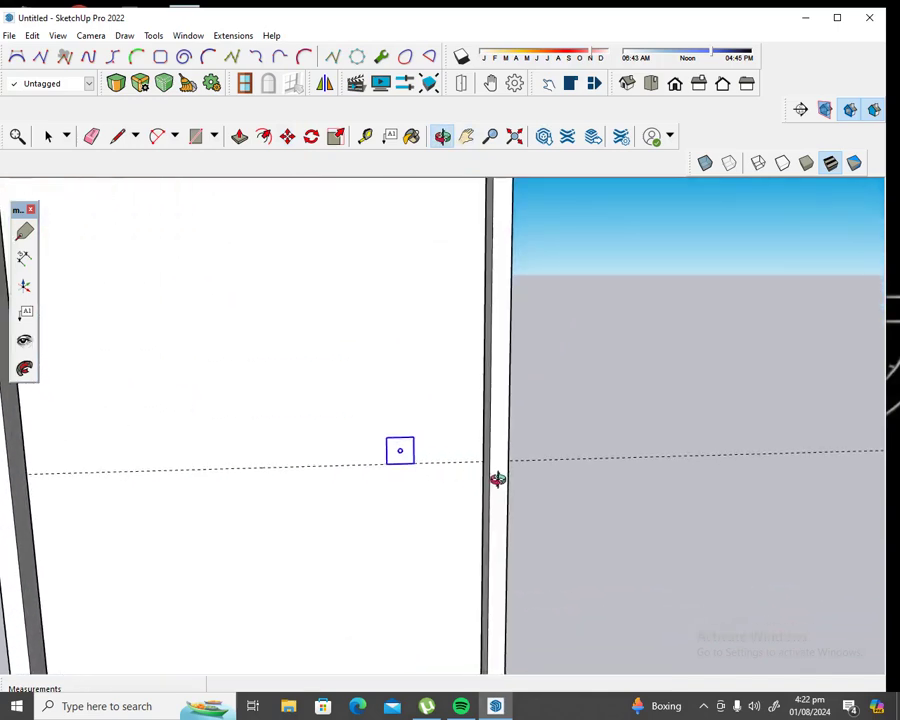
pyautogui.click(287, 136)
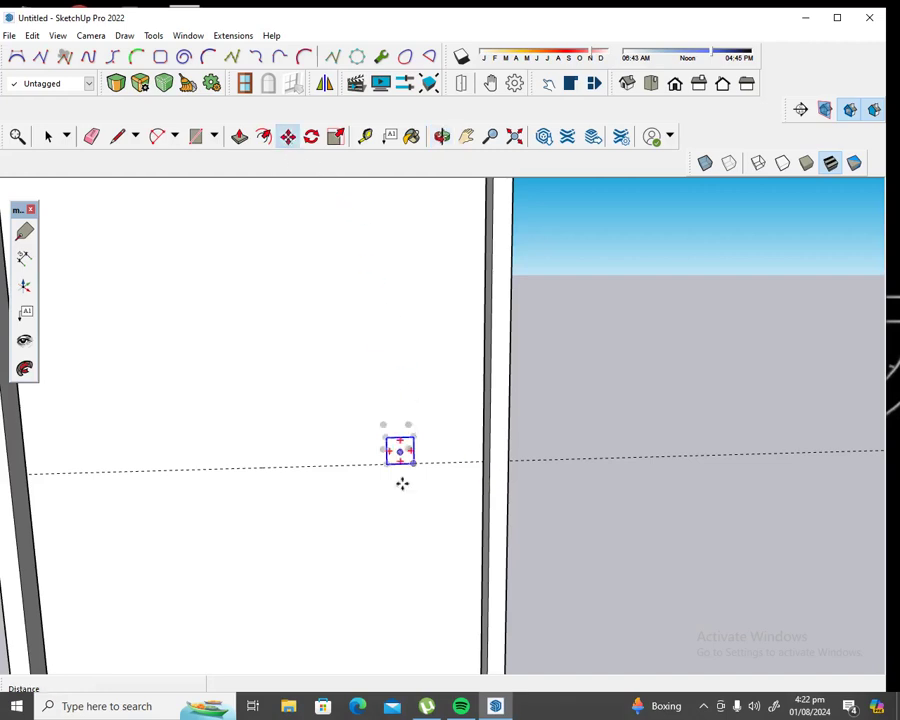
pyautogui.moveTo(424, 464); pyautogui.dragTo(469, 466)
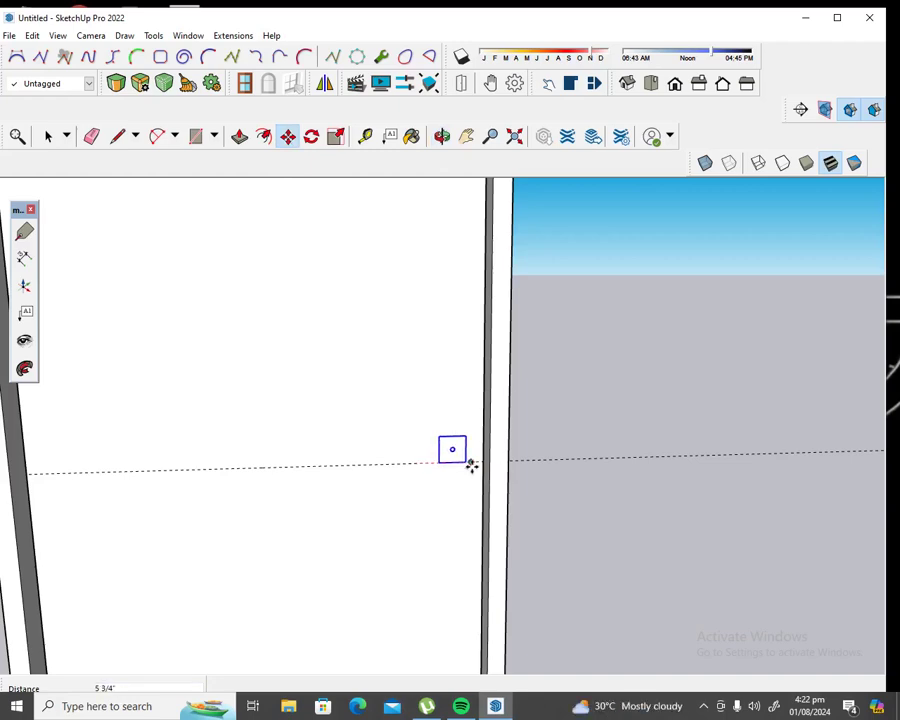
pyautogui.moveTo(469, 466); pyautogui.dragTo(470, 464)
# Step: Orbit to view the door edge from the side and pick up the knob by its lower corner
pyautogui.scroll(-1, 311, 375)
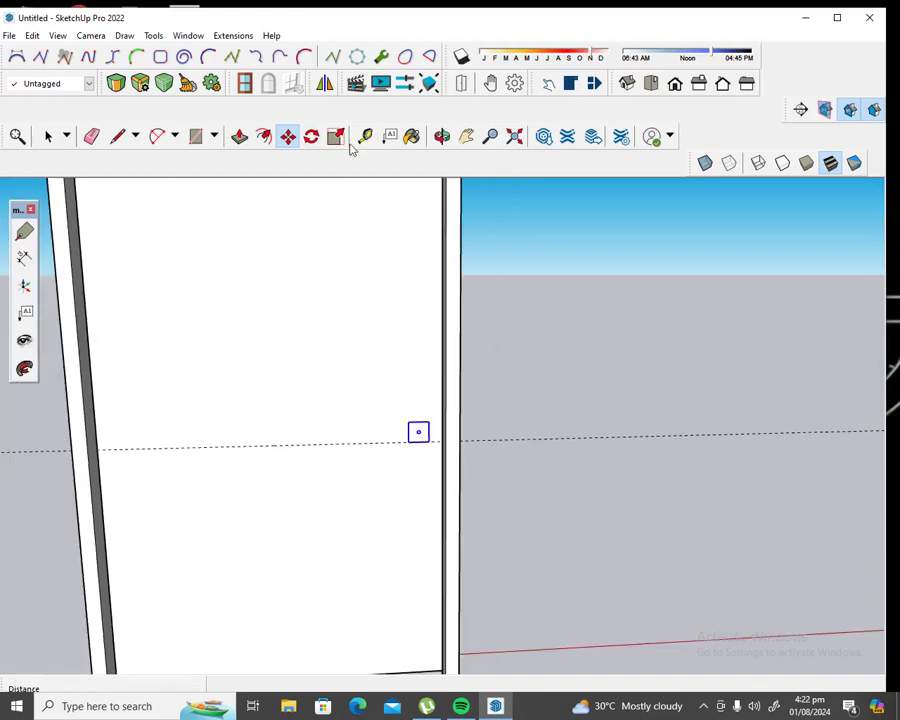
pyautogui.click(441, 136)
pyautogui.moveTo(446, 410)
pyautogui.mouseDown()
pyautogui.moveTo(372, 428)
pyautogui.moveTo(378, 442)
pyautogui.moveTo(384, 432)
pyautogui.moveTo(428, 426)
pyautogui.moveTo(416, 434)
pyautogui.moveTo(362, 329)
pyautogui.mouseUp()
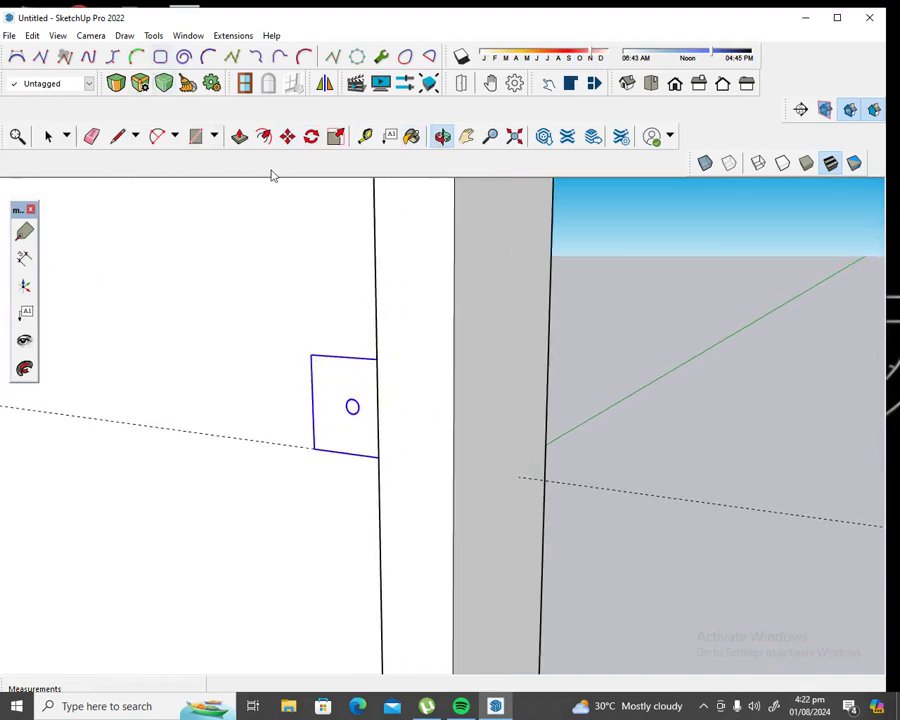
pyautogui.click(287, 136)
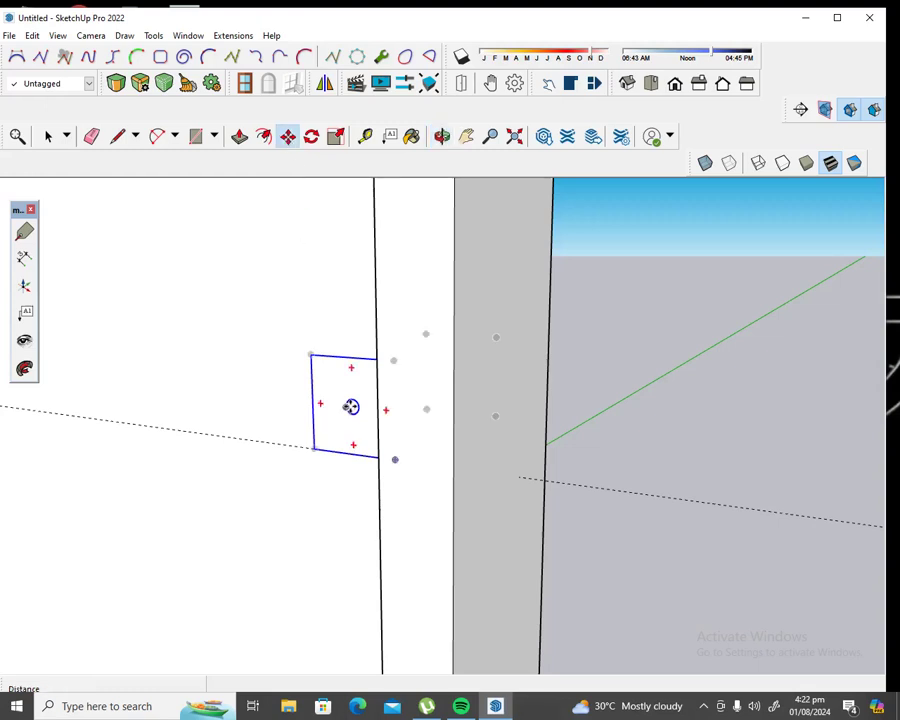
pyautogui.click(313, 450)
pyautogui.write("3'")
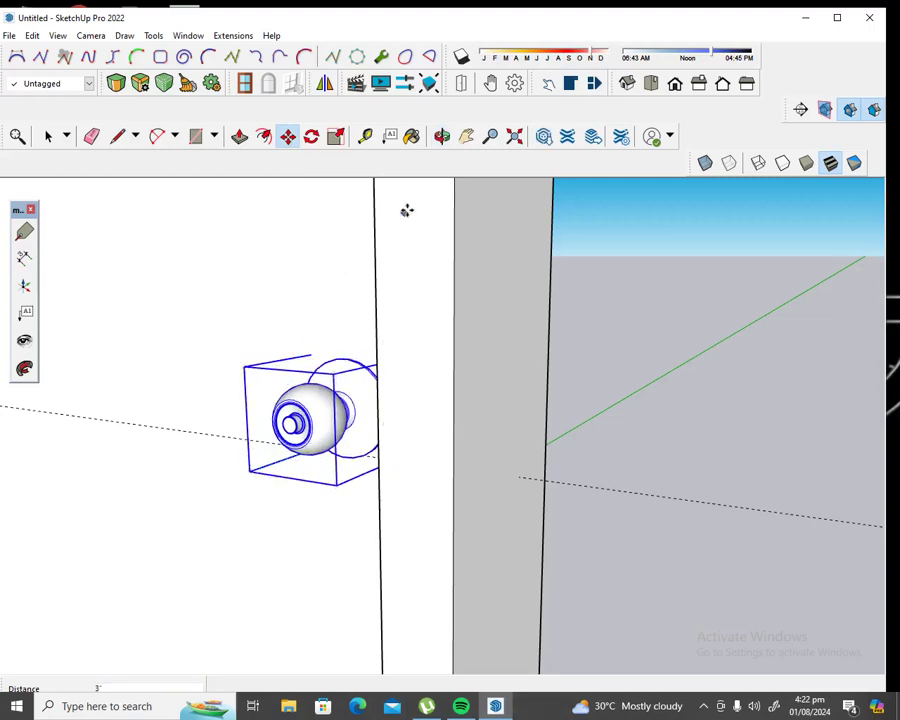
pyautogui.click(441, 137)
# Step: View the knob from above and nudge it about 5/16" onto the door face
pyautogui.moveTo(418, 202)
pyautogui.mouseDown()
pyautogui.moveTo(394, 386)
pyautogui.moveTo(438, 564)
pyautogui.moveTo(498, 613)
pyautogui.moveTo(490, 595)
pyautogui.mouseUp()
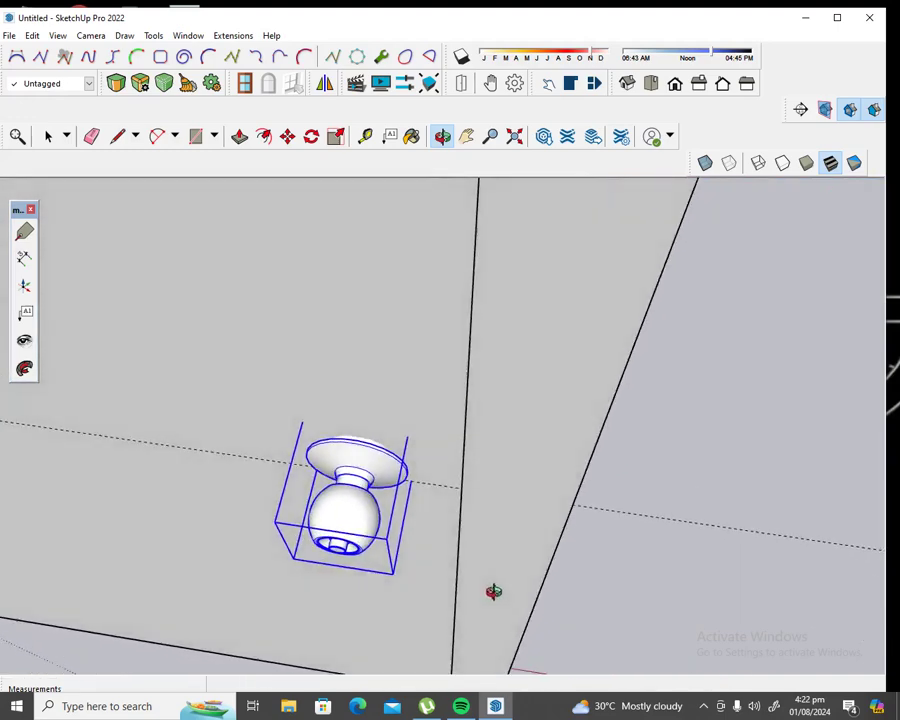
pyautogui.click(287, 136)
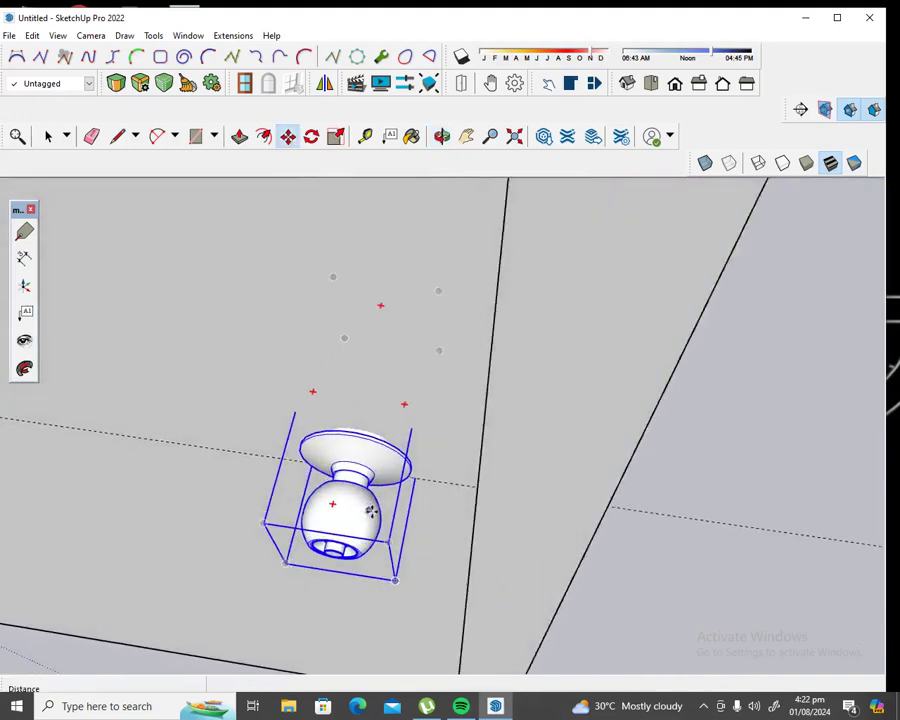
pyautogui.scroll(3, 388, 397)
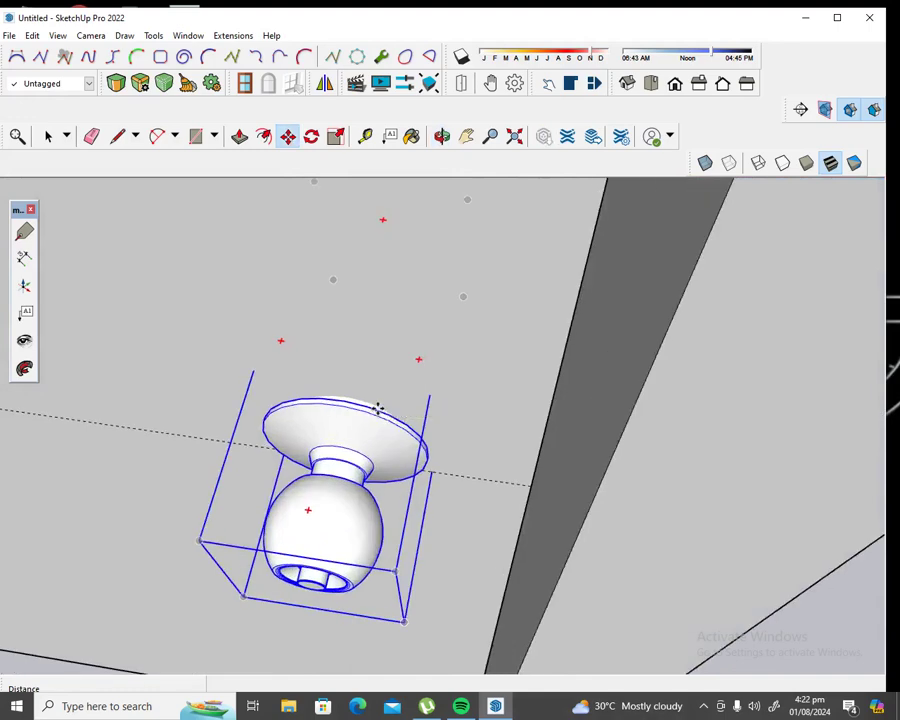
pyautogui.moveTo(378, 408); pyautogui.dragTo(376, 401)
pyautogui.scroll(-3, 382, 330)
pyautogui.scroll(-2, 384, 330)
pyautogui.scroll(-2, 386, 330)
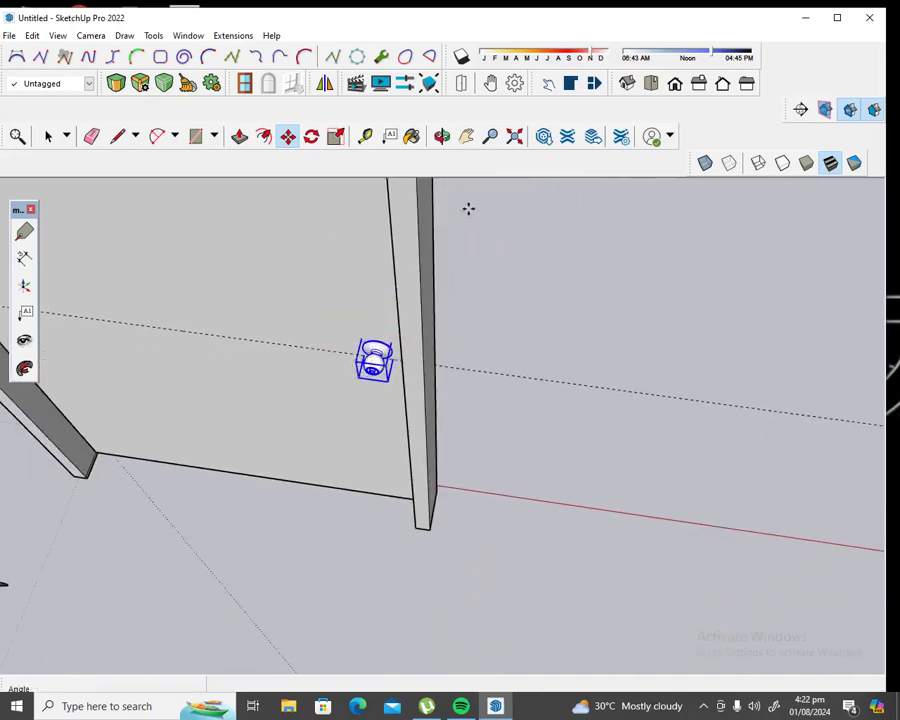
# Step: Orbit and pan back toward a front view of the door and knob
pyautogui.click(442, 136)
pyautogui.moveTo(245, 430); pyautogui.dragTo(368, 279)
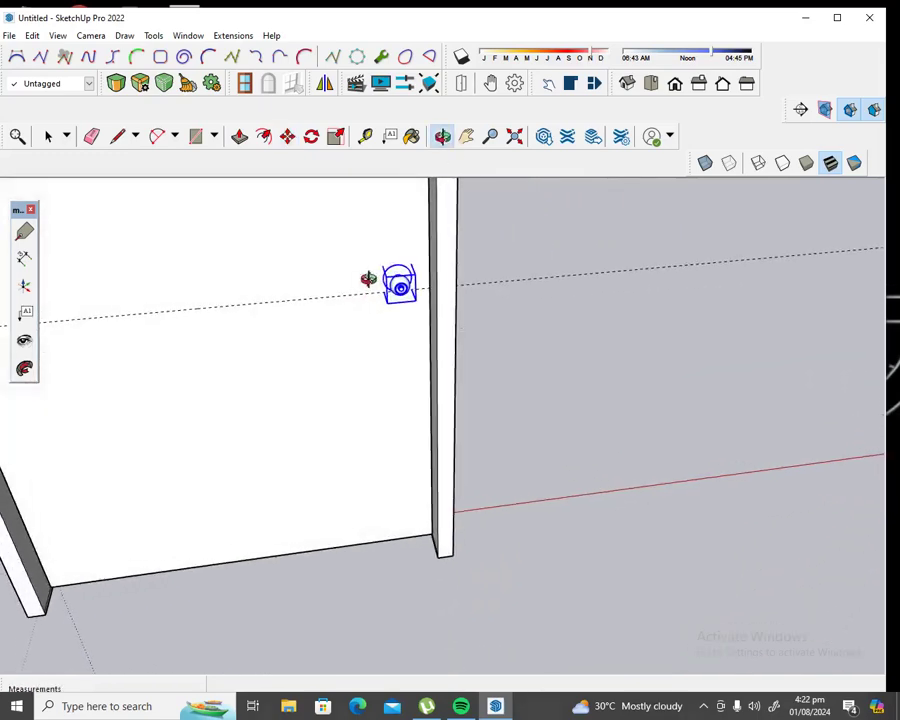
pyautogui.click(466, 136)
pyautogui.moveTo(142, 304); pyautogui.dragTo(194, 520)
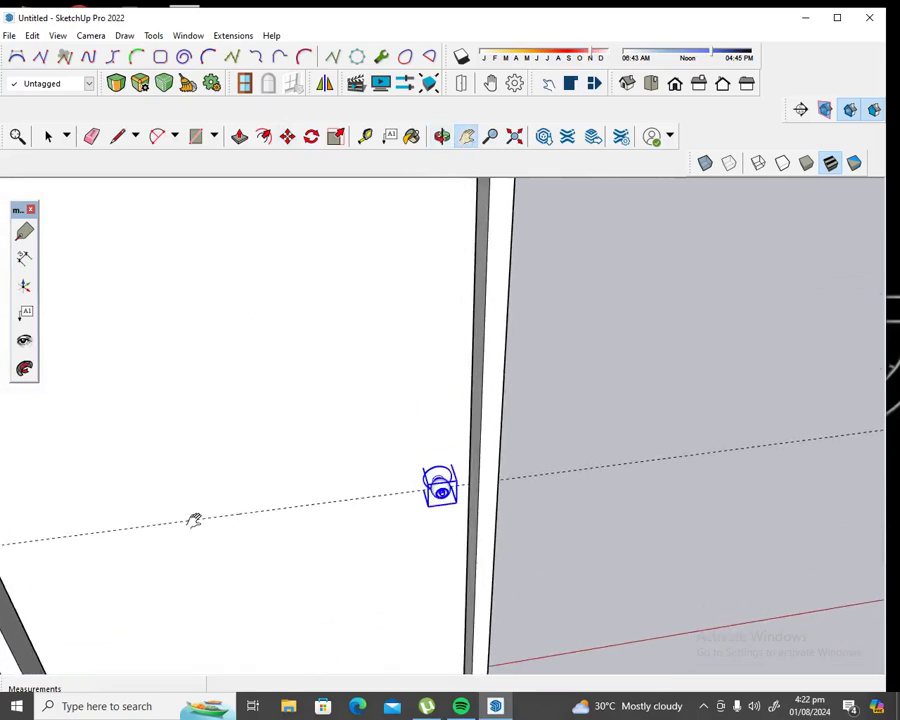
pyautogui.scroll(-1, 200, 515)
pyautogui.scroll(-1, 230, 505)
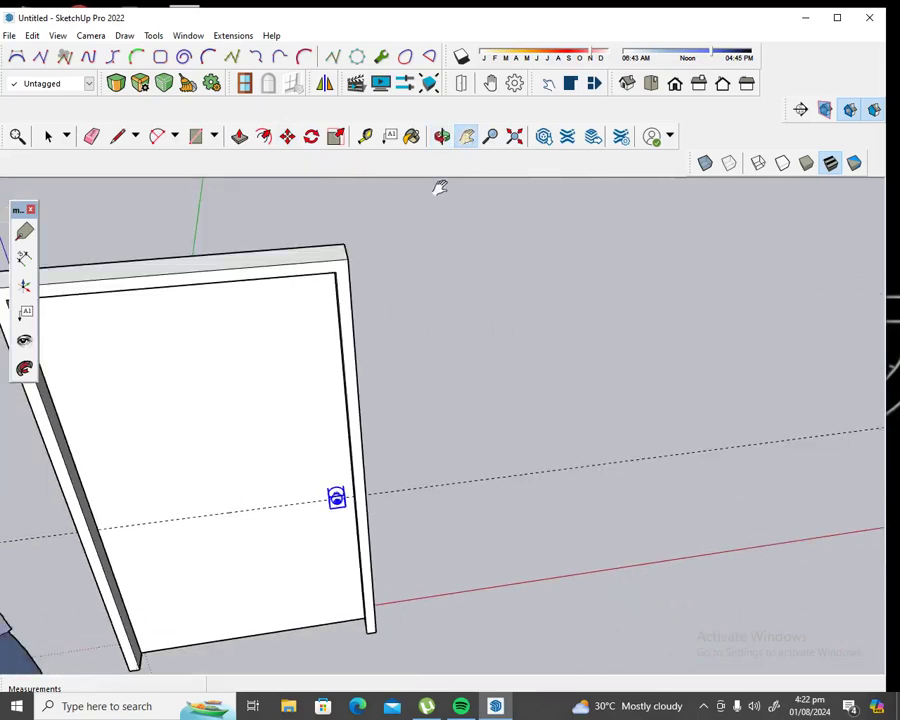
pyautogui.click(442, 136)
pyautogui.moveTo(156, 380)
pyautogui.mouseDown()
pyautogui.moveTo(386, 316)
pyautogui.moveTo(188, 566)
pyautogui.moveTo(384, 577)
pyautogui.moveTo(211, 577)
pyautogui.mouseUp()
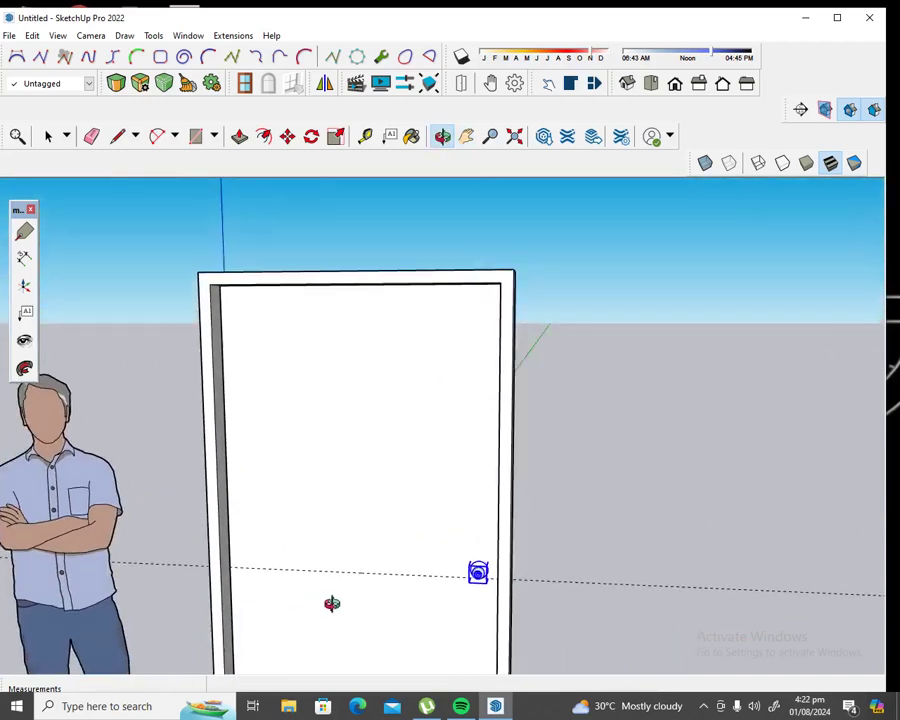
# Step: Orbit to face the door, then select the door panel face and make it a group
pyautogui.moveTo(334, 603); pyautogui.dragTo(306, 591)
pyautogui.scroll(-1, 400, 468)
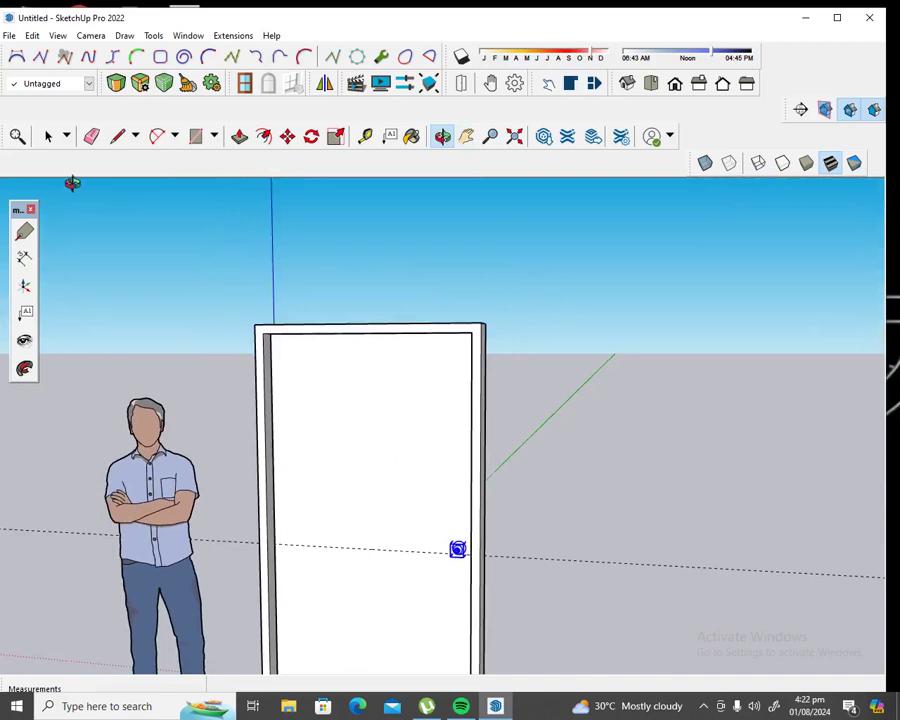
pyautogui.click(48, 136)
pyautogui.scroll(-2, 448, 416)
pyautogui.scroll(-1, 440, 432)
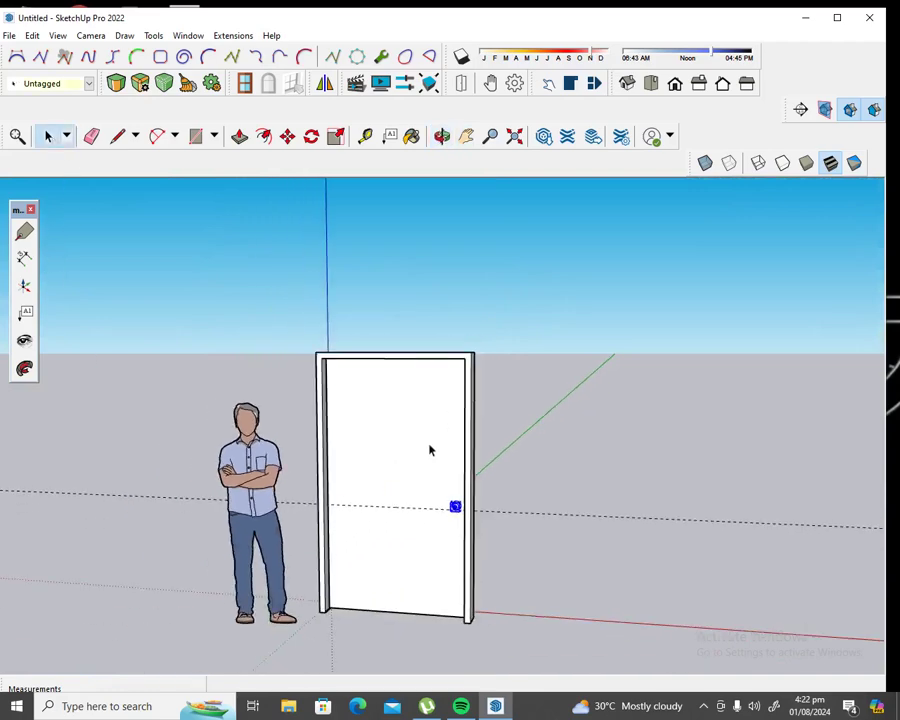
pyautogui.doubleClick(398, 458)
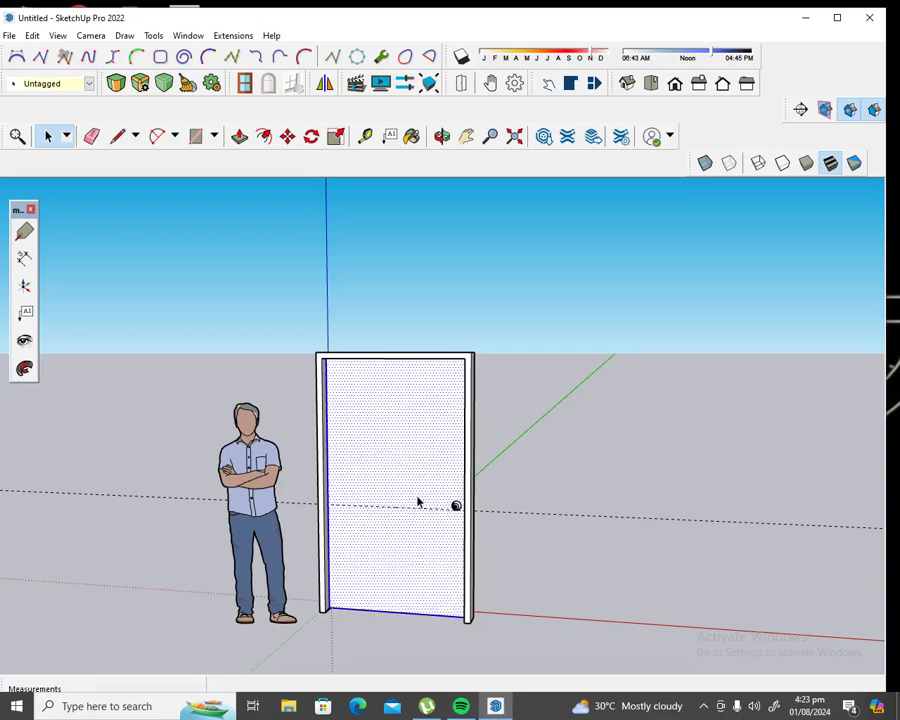
pyautogui.rightClick(380, 470)
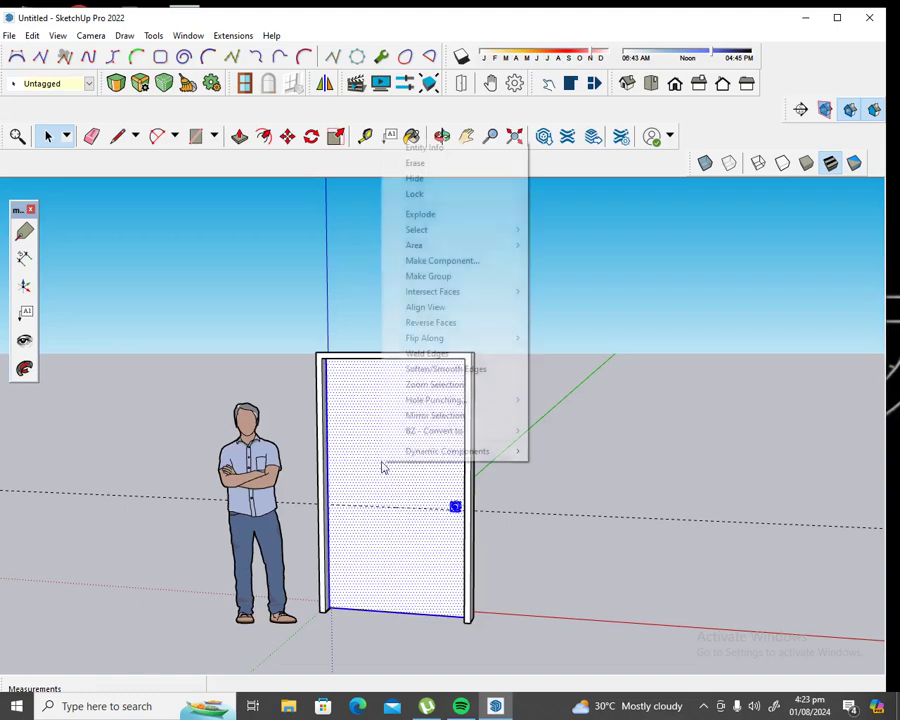
pyautogui.click(428, 279)
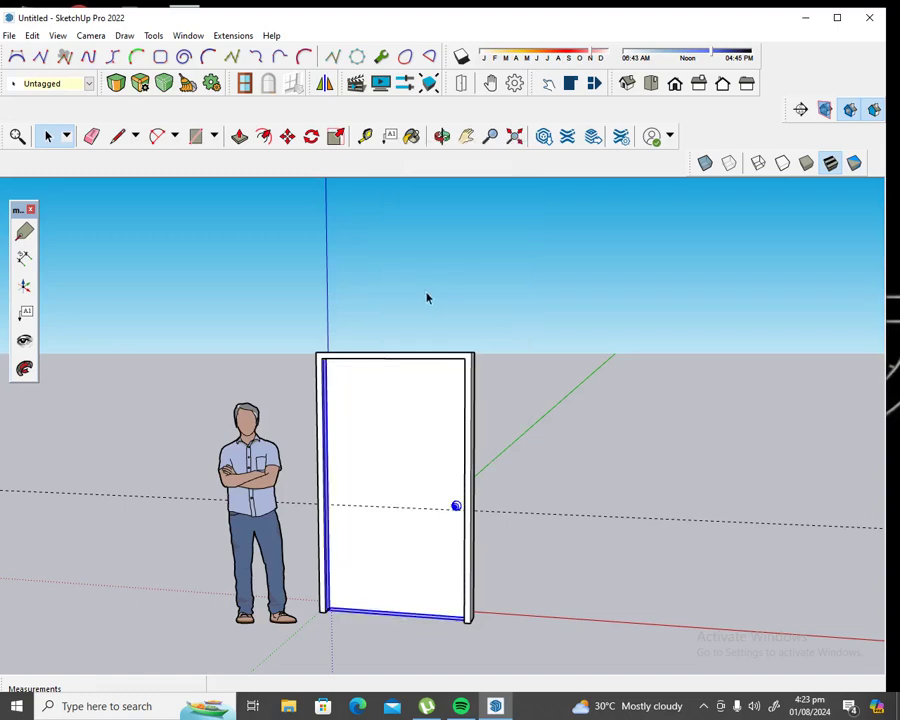
# Step: Orbit toward the door's front and bring up the door group's context menu
pyautogui.click(442, 135)
pyautogui.moveTo(476, 455); pyautogui.dragTo(153, 467)
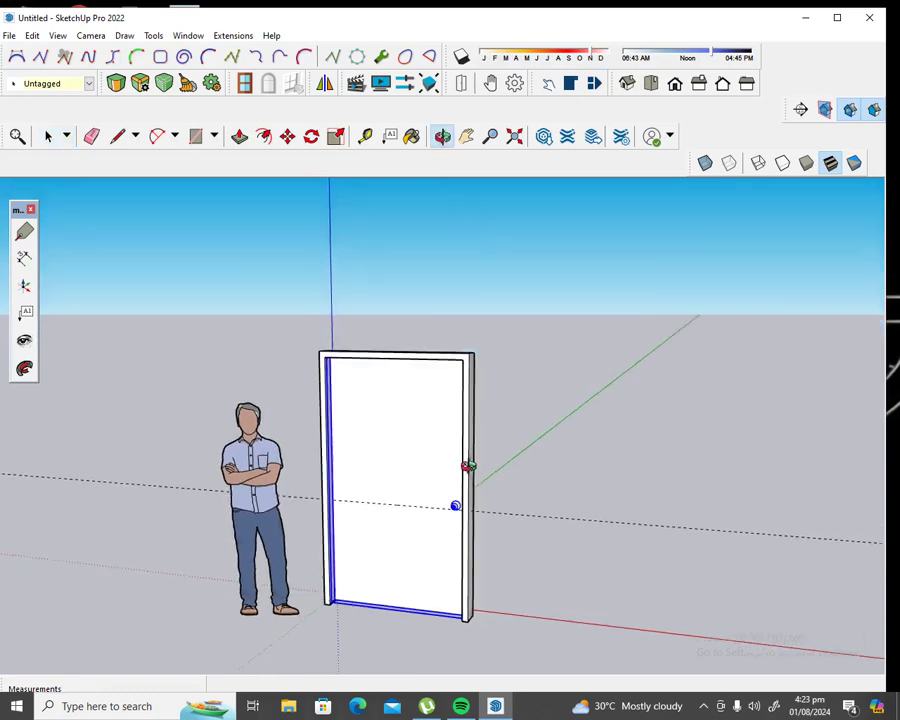
pyautogui.moveTo(512, 470); pyautogui.dragTo(309, 476)
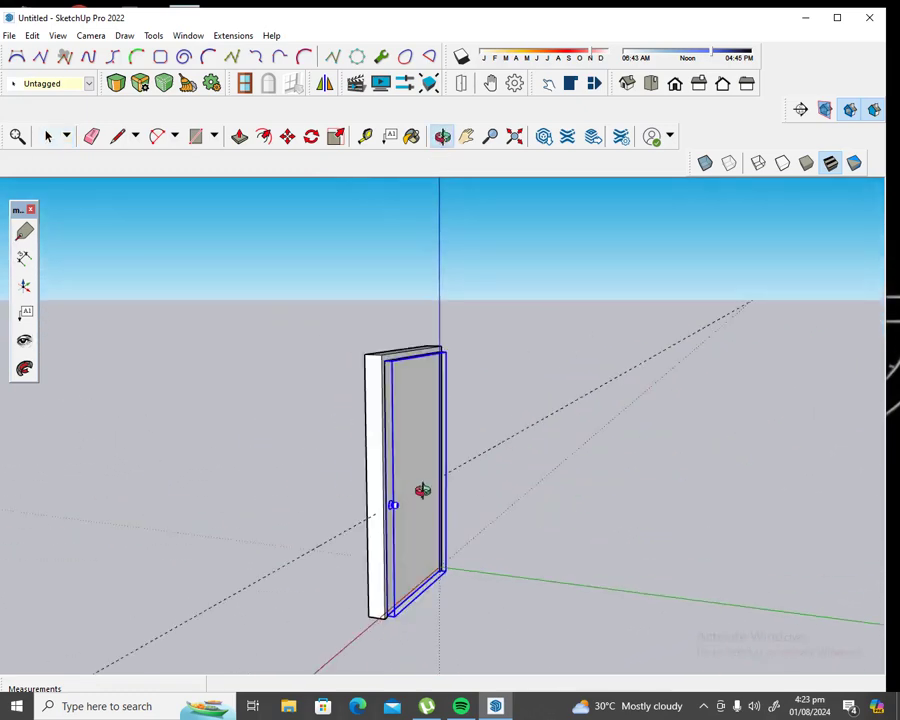
pyautogui.moveTo(422, 490); pyautogui.dragTo(284, 466)
pyautogui.click(48, 136)
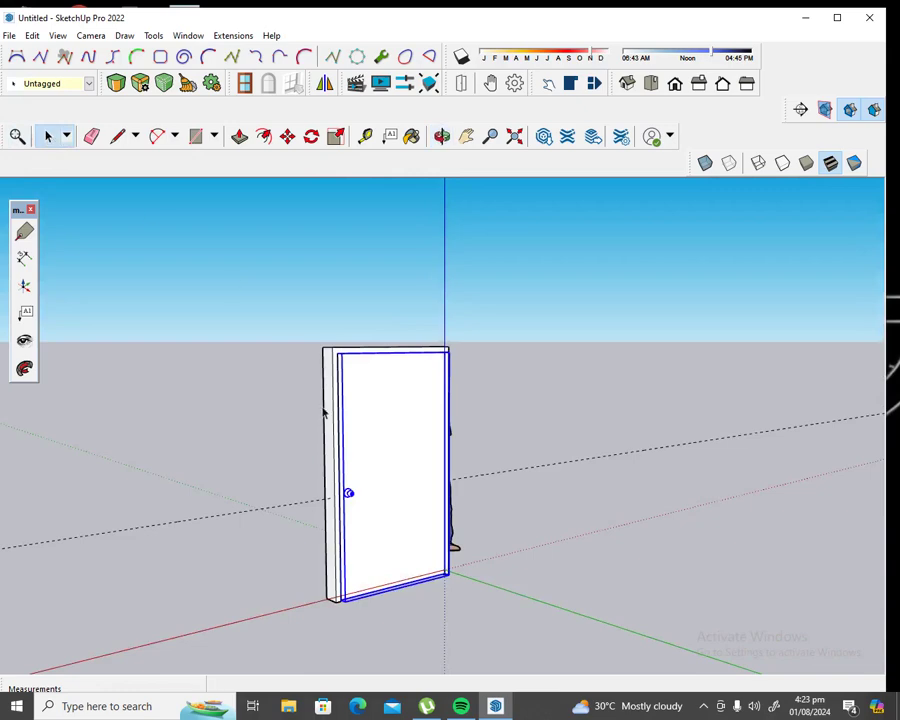
pyautogui.rightClick(394, 481)
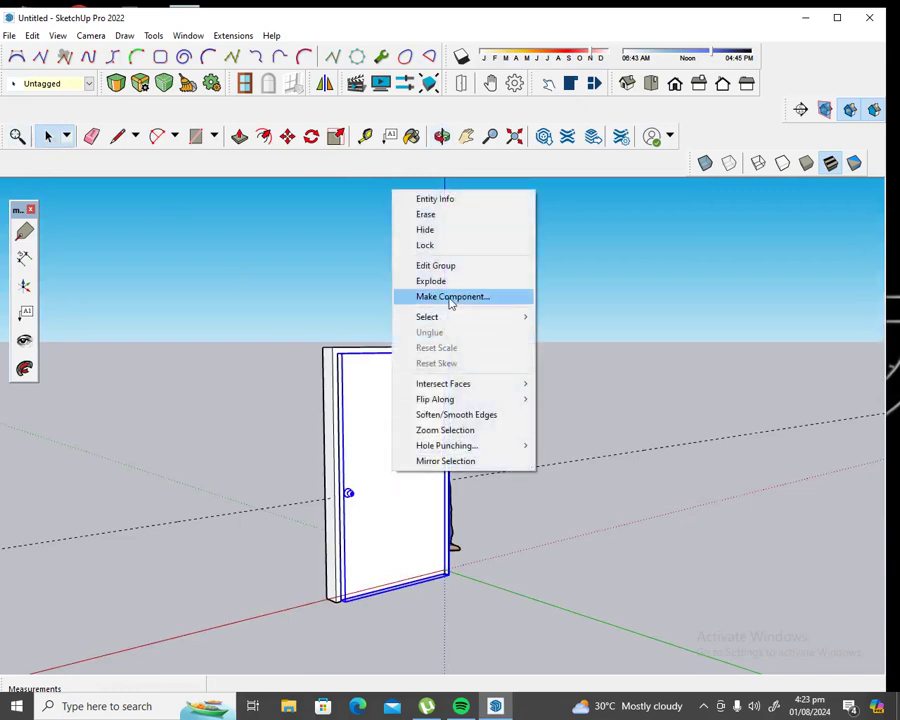
# Step: Make the door group a component with its axes at the door's bottom hinge corner
pyautogui.click(448, 296)
pyautogui.click(672, 315)
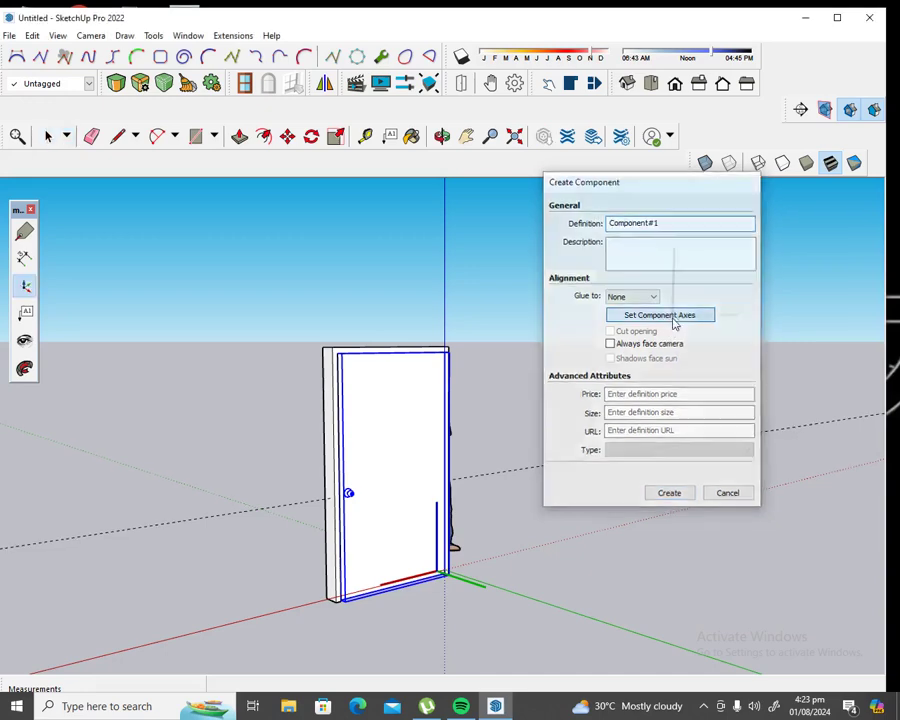
pyautogui.scroll(1, 457, 594)
pyautogui.scroll(1, 455, 585)
pyautogui.scroll(1, 453, 570)
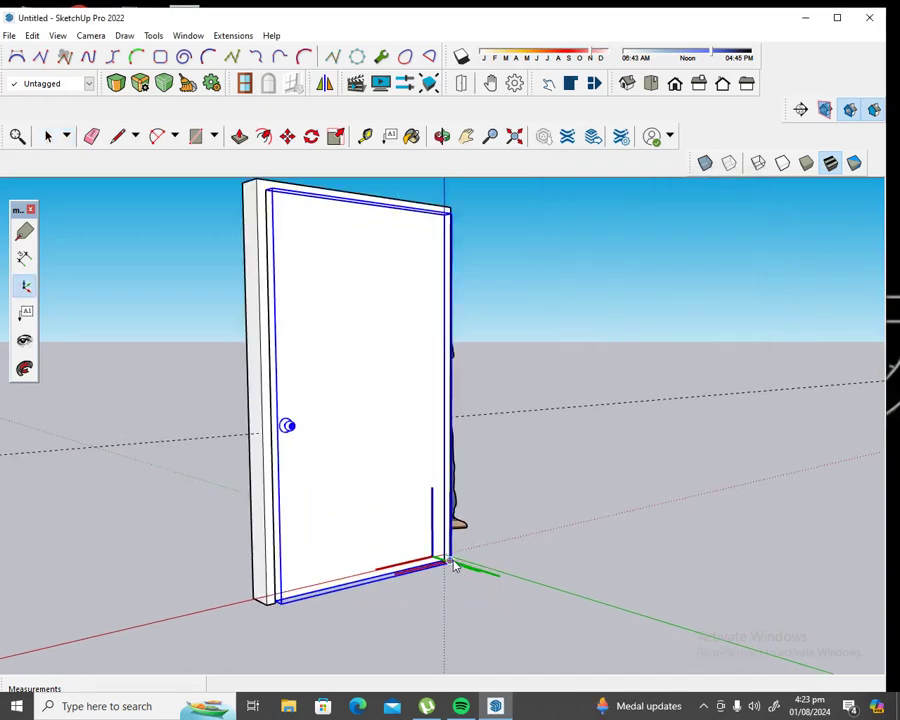
pyautogui.scroll(1, 448, 562)
pyautogui.scroll(2, 442, 555)
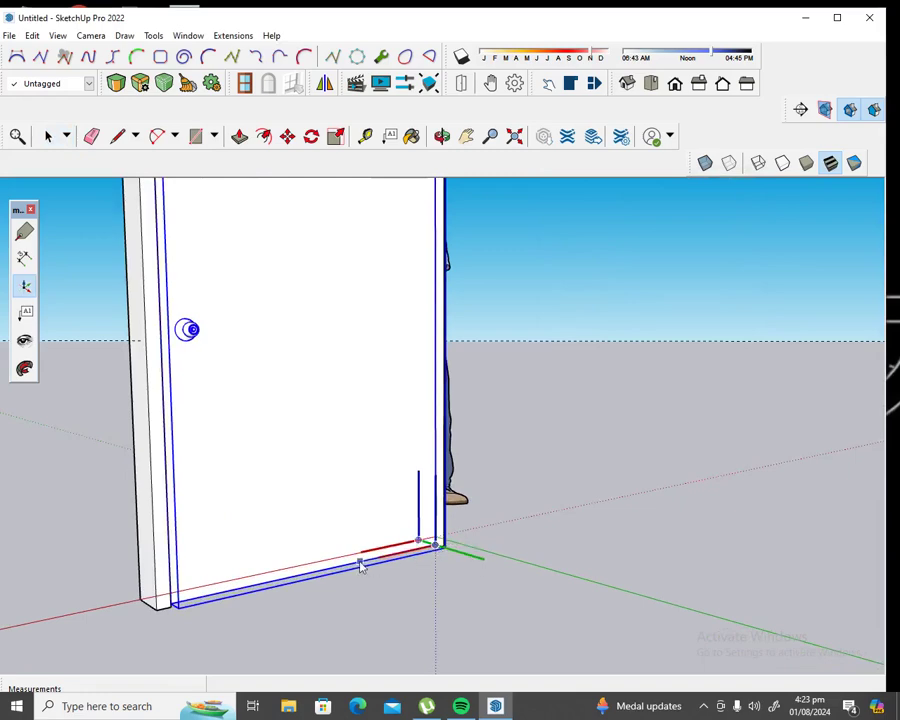
pyautogui.click(557, 580)
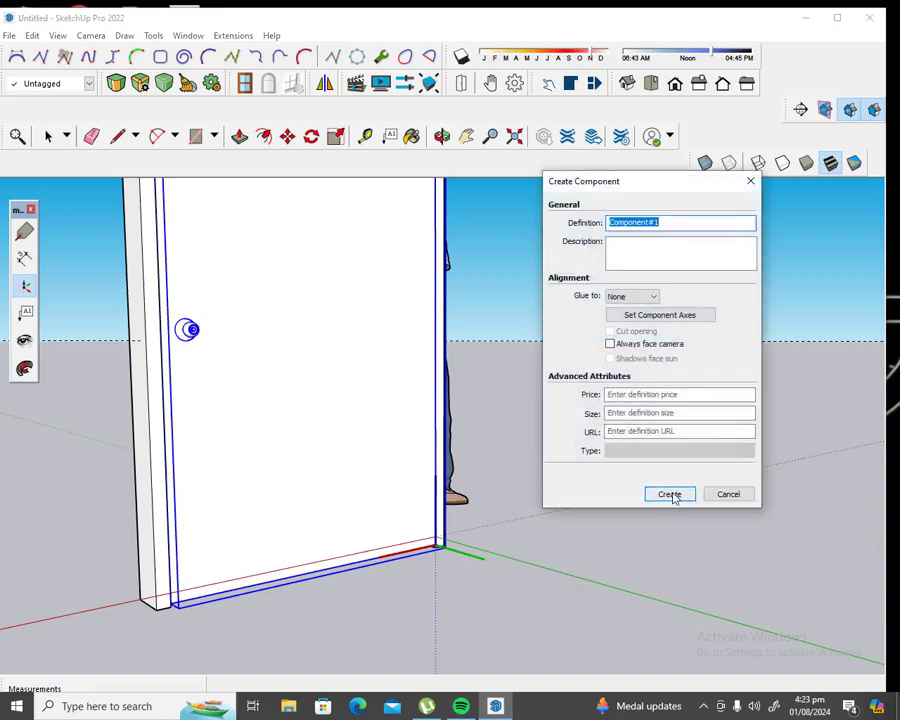
pyautogui.click(669, 490)
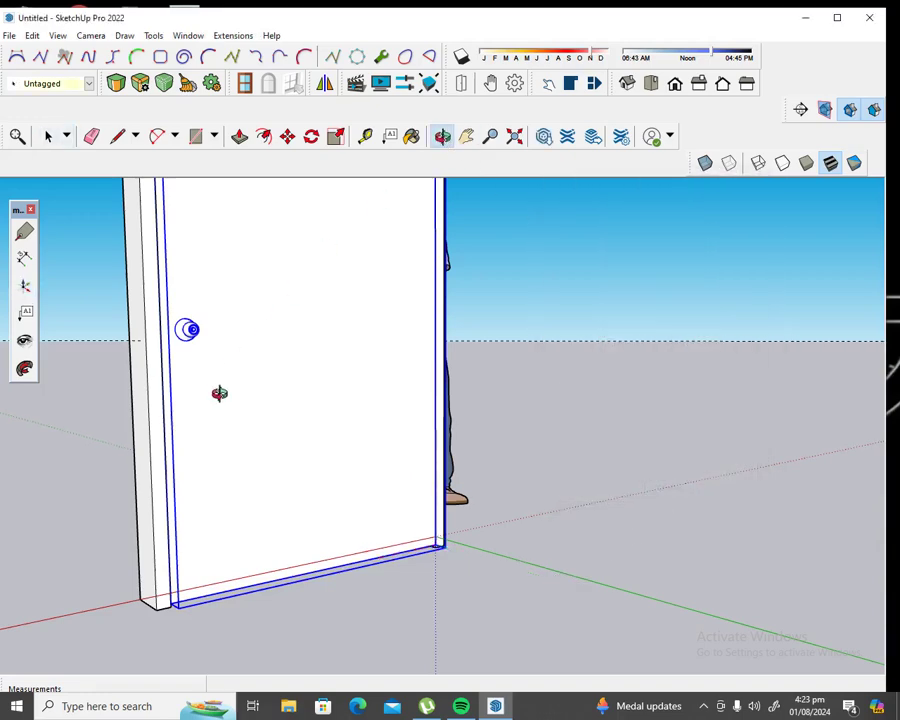
# Step: Orbit, zoom out and pan to a near-front view with the door at lower left
pyautogui.moveTo(219, 392); pyautogui.dragTo(596, 519, button='middle')
pyautogui.moveTo(374, 484)
pyautogui.mouseDown(button='middle')
pyautogui.moveTo(424, 440)
pyautogui.moveTo(653, 432)
pyautogui.moveTo(574, 408)
pyautogui.mouseUp(button='middle')
pyautogui.scroll(-1, 580, 400)
pyautogui.scroll(-3, 591, 382)
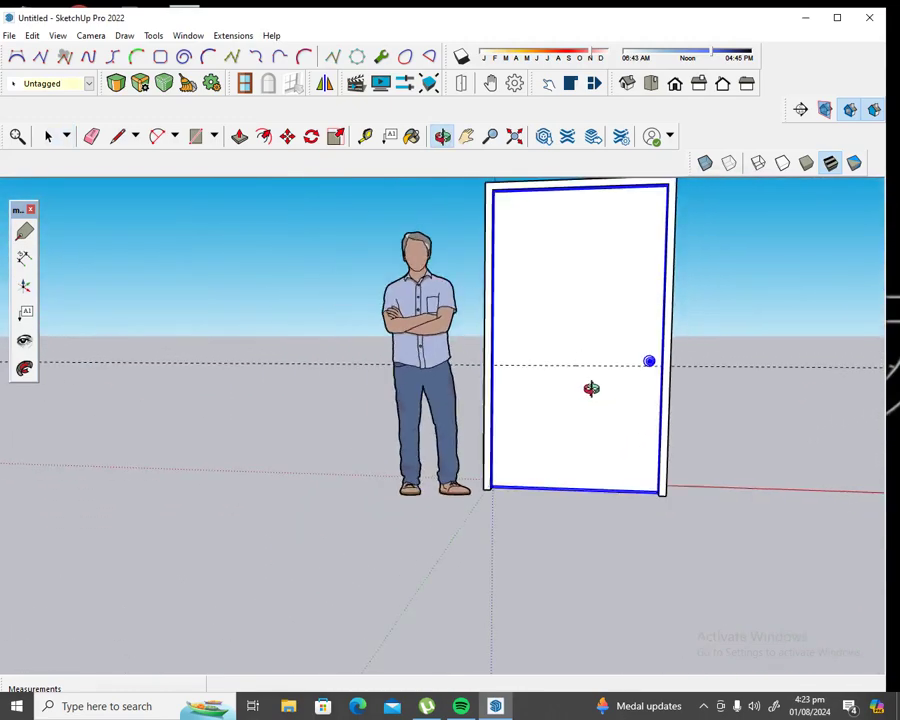
pyautogui.scroll(-1, 589, 388)
pyautogui.click(467, 137)
pyautogui.moveTo(552, 282); pyautogui.dragTo(405, 392)
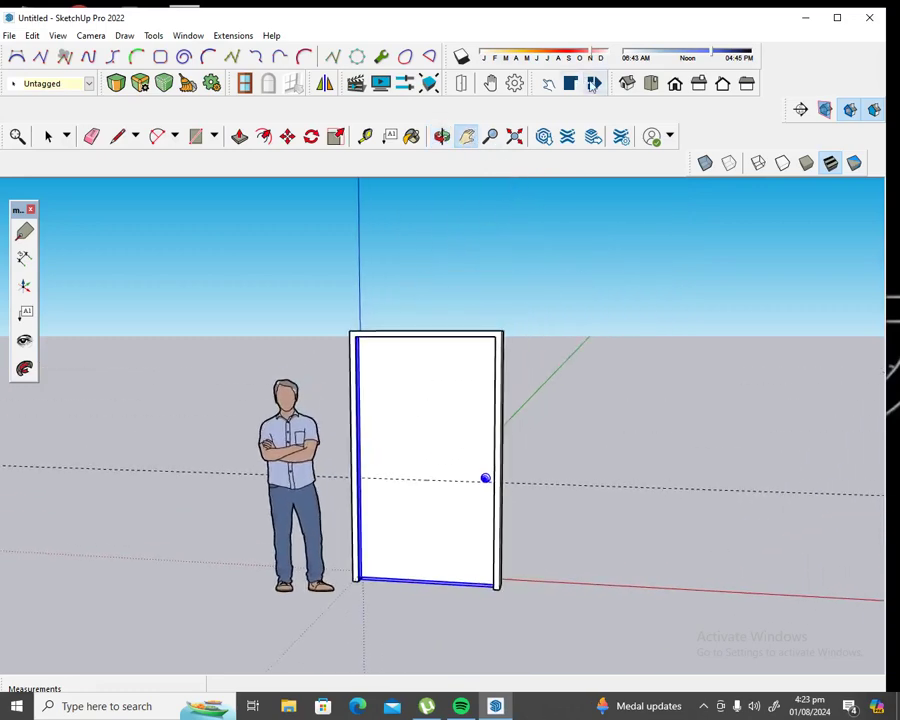
# Step: In Component Attributes, add RotZ and onClick, then begin typing animateslow in the onClick field
pyautogui.click(594, 84)
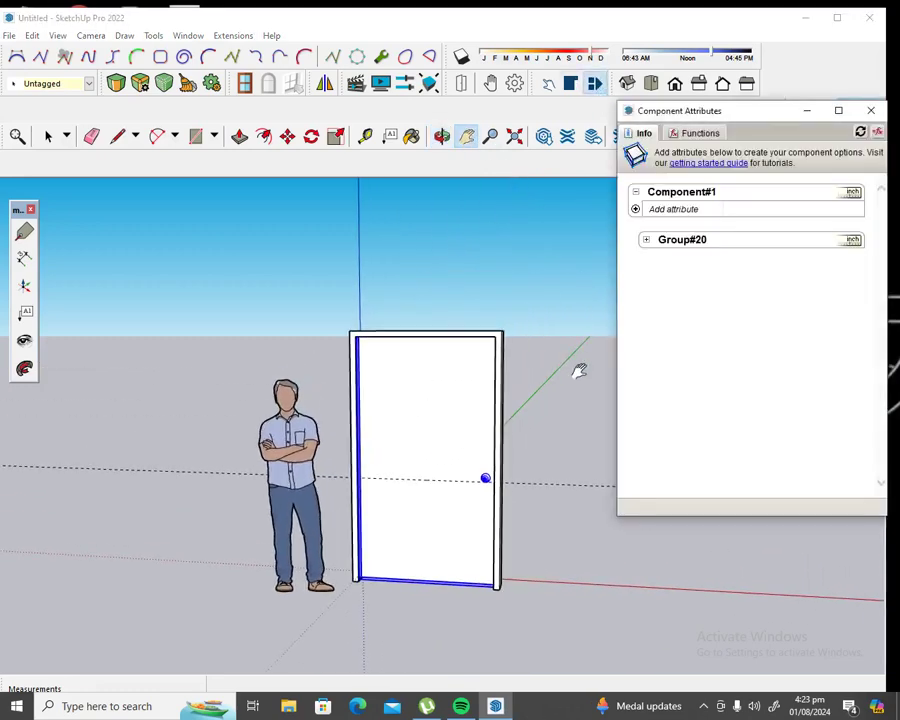
pyautogui.click(636, 209)
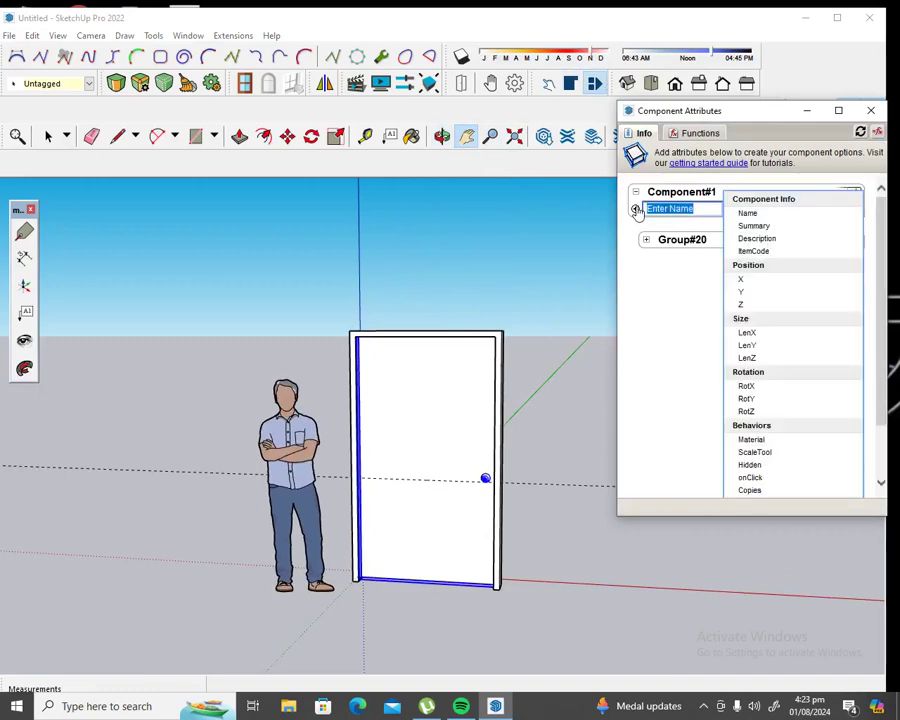
pyautogui.click(746, 411)
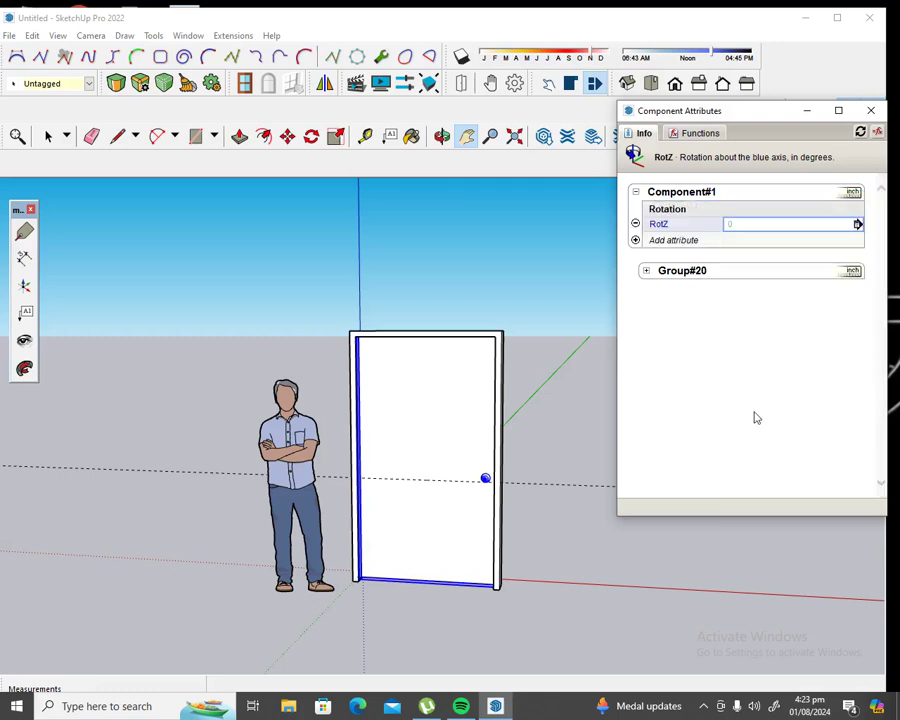
pyautogui.click(636, 241)
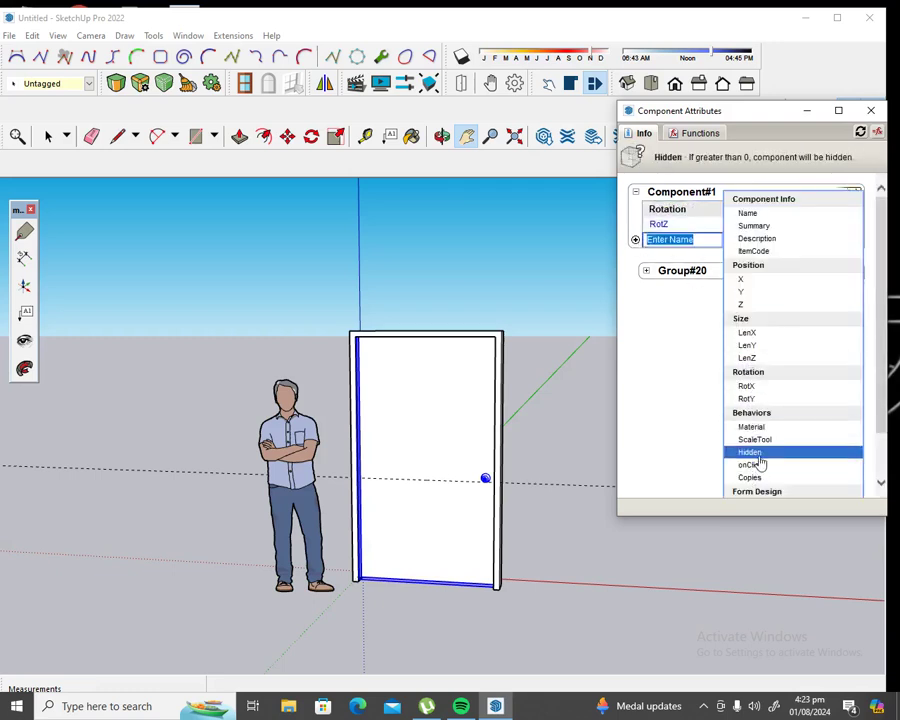
pyautogui.click(758, 465)
pyautogui.click(735, 258)
pyautogui.write('animateslow')
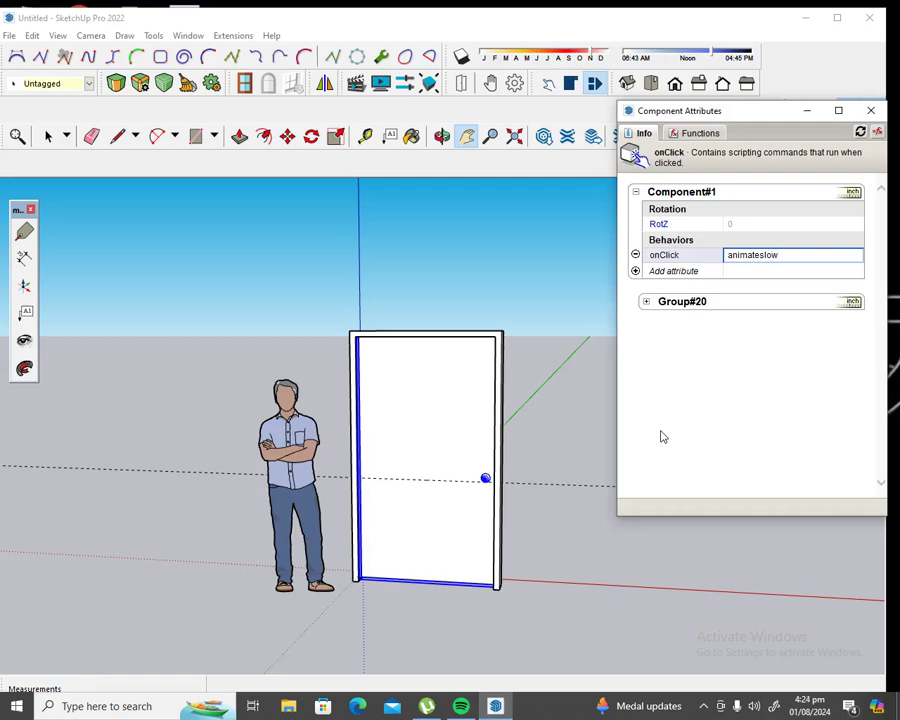
pyautogui.write('("RotZ",0,90')
# Step: Commit animateslow("RotZ",0,90) as the door's onClick value
pyautogui.click(659, 432)
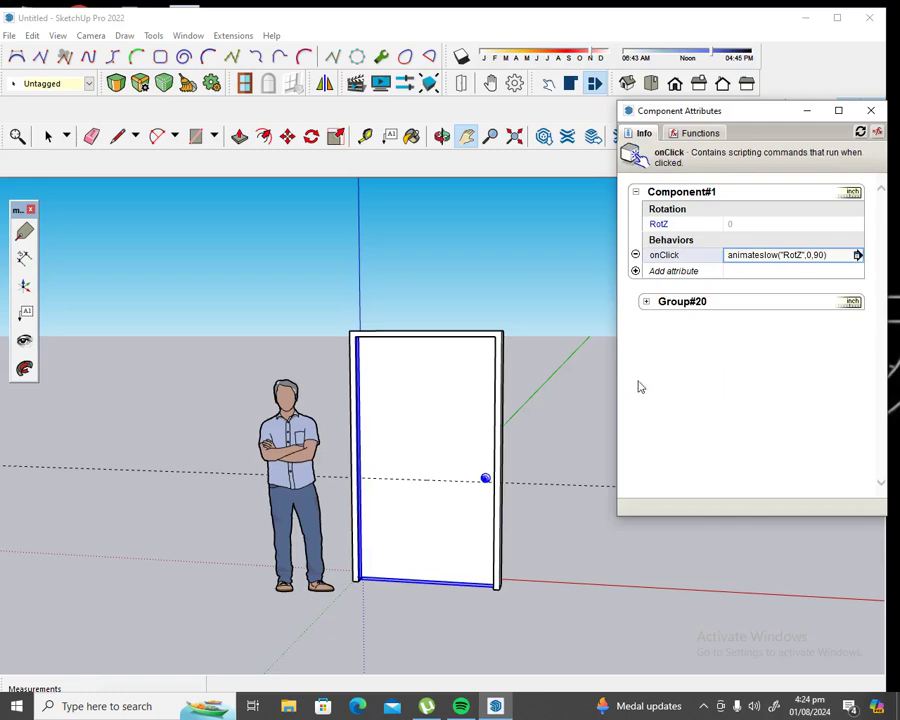
pyautogui.click(490, 83)
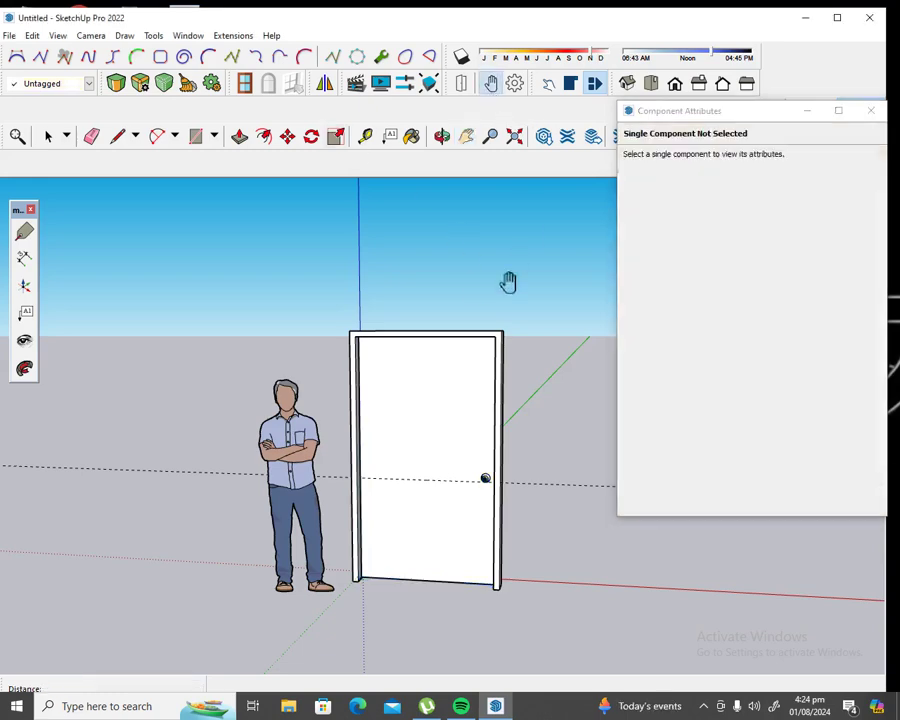
# Step: With the Interact tool, click the door to swing it open 90°, then click again to close it
pyautogui.click(548, 83)
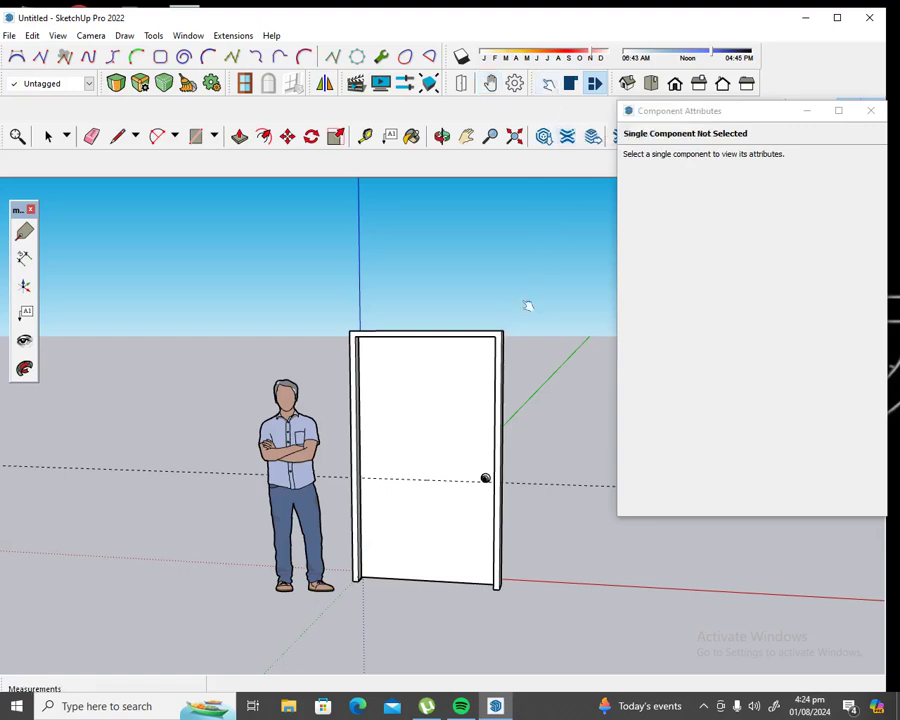
pyautogui.click(483, 455)
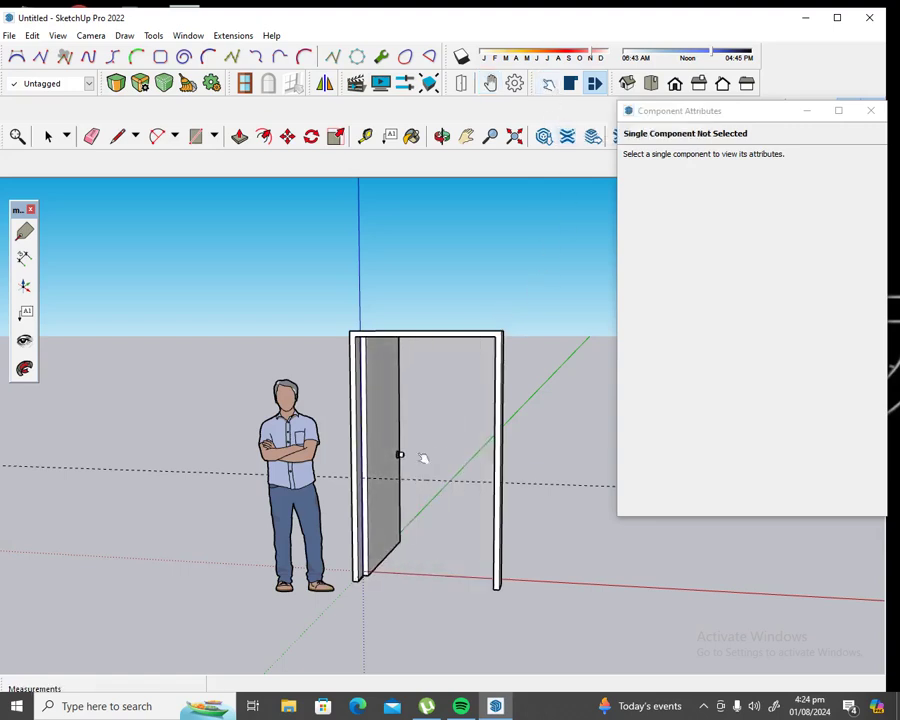
pyautogui.click(401, 472)
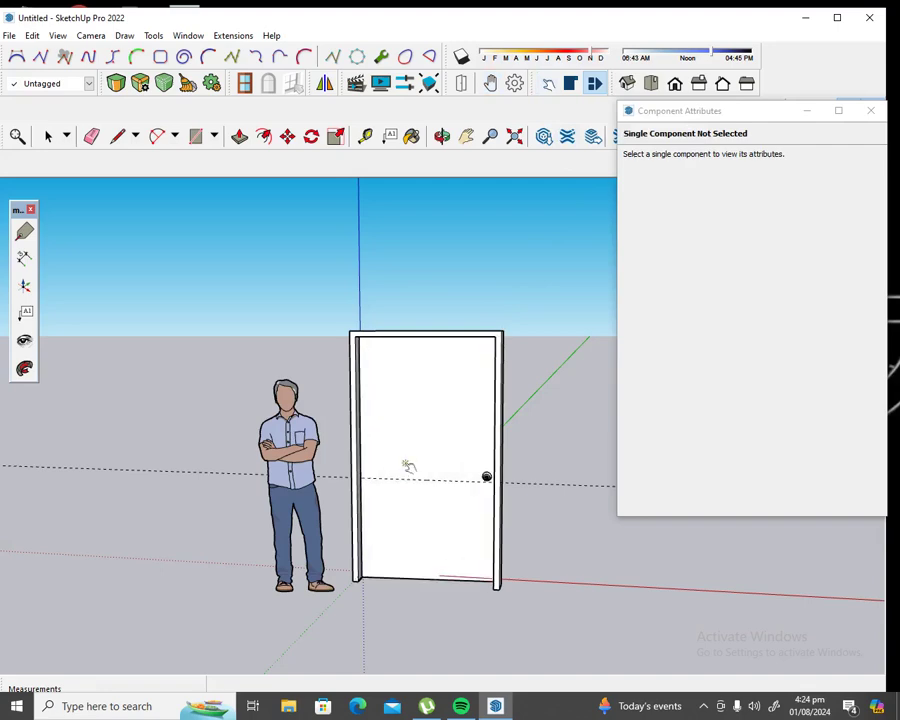
pyautogui.click(33, 36)
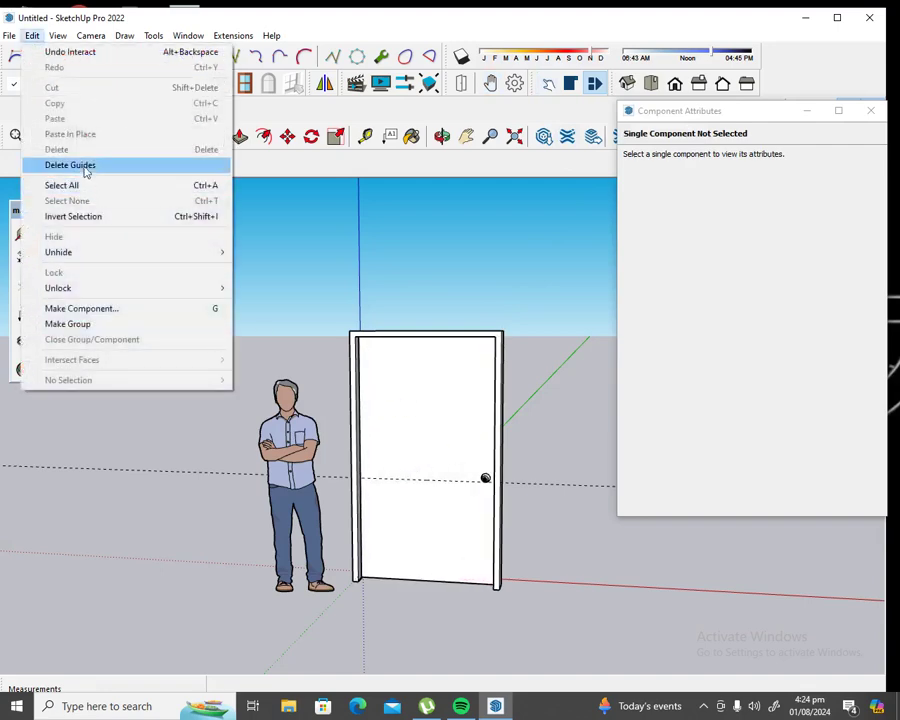
# Step: Delete all guide lines, close the Component Attributes window, and return to the Select tool
pyautogui.click(88, 165)
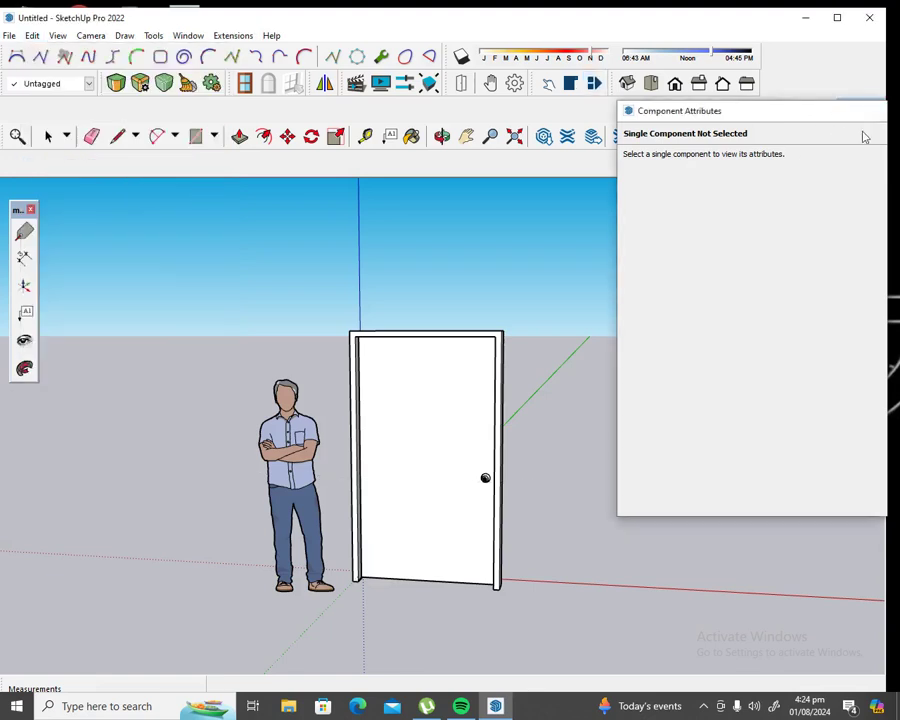
pyautogui.click(870, 111)
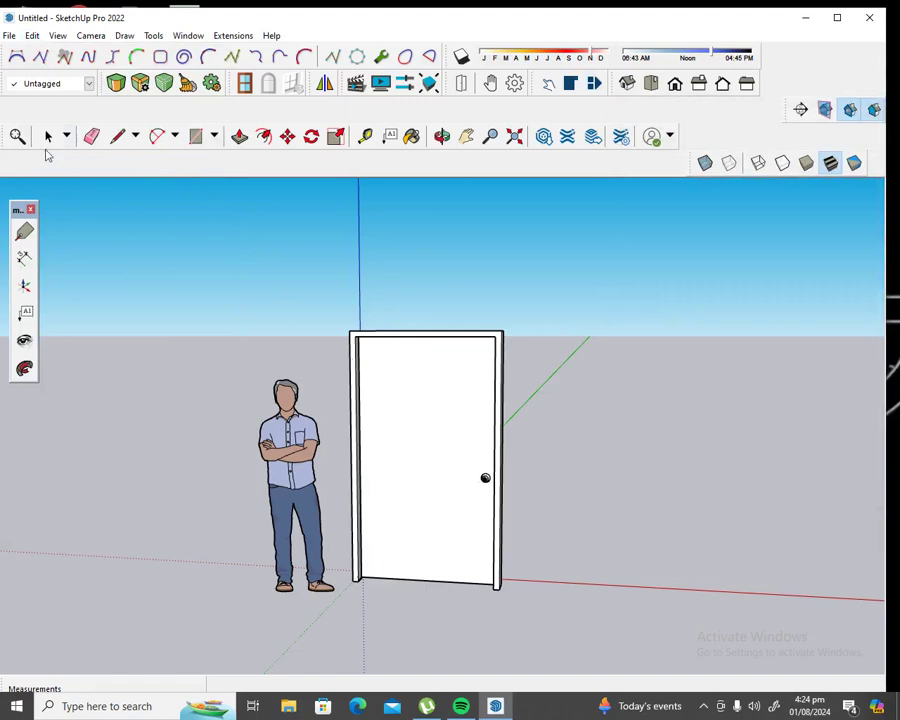
pyautogui.click(47, 136)
pyautogui.scroll(1, 367, 344)
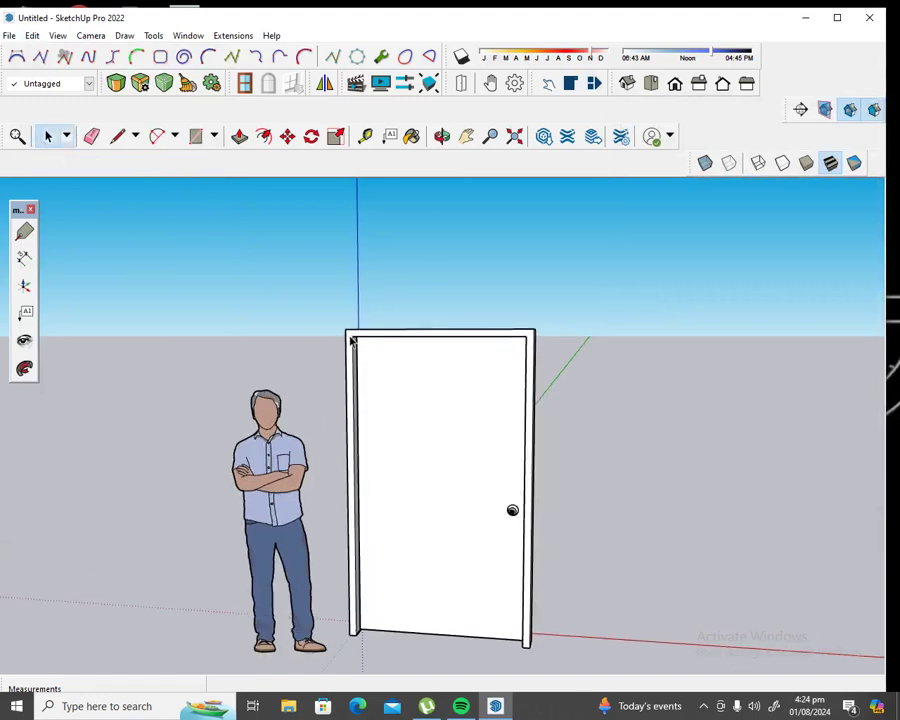
# Step: Inside the door component, paint the selected frame with the Wood Cherry Original material
pyautogui.doubleClick(351, 341)
pyautogui.click(351, 341)
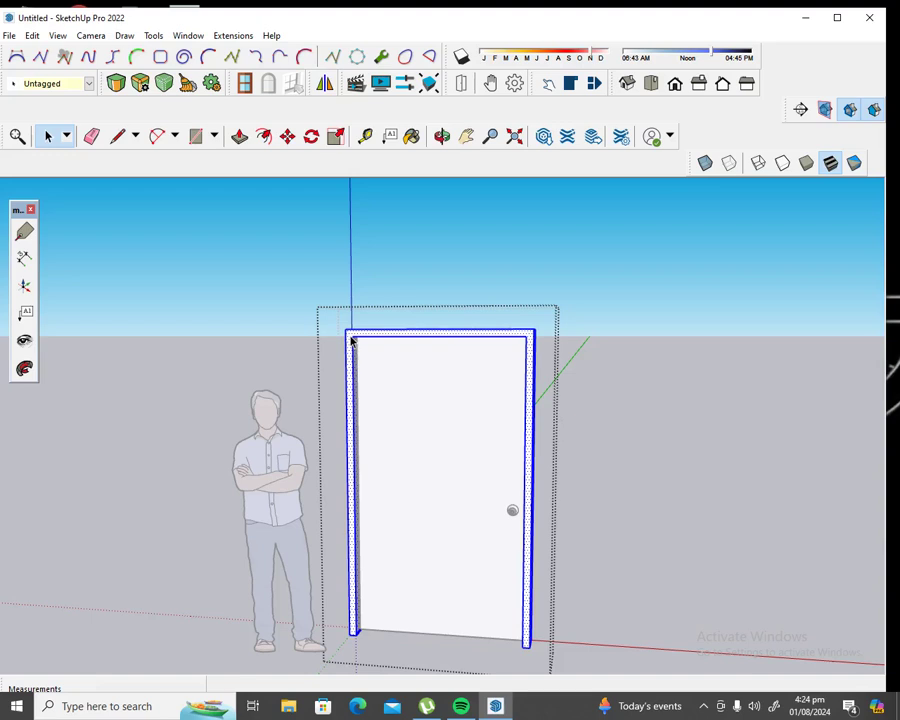
pyautogui.scroll(1, 351, 341)
pyautogui.scroll(1, 355, 344)
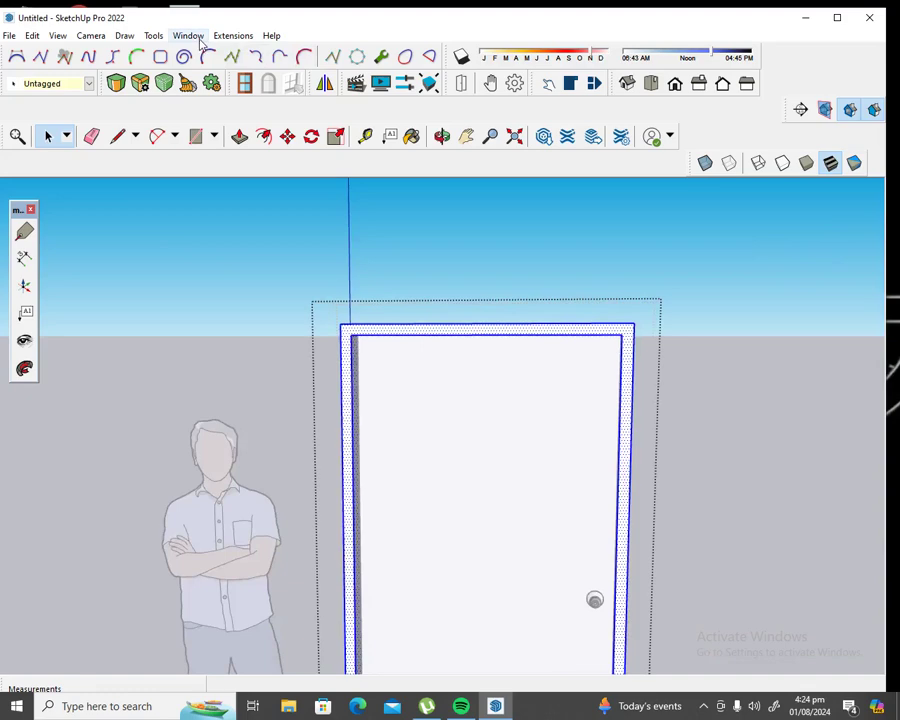
pyautogui.click(154, 36)
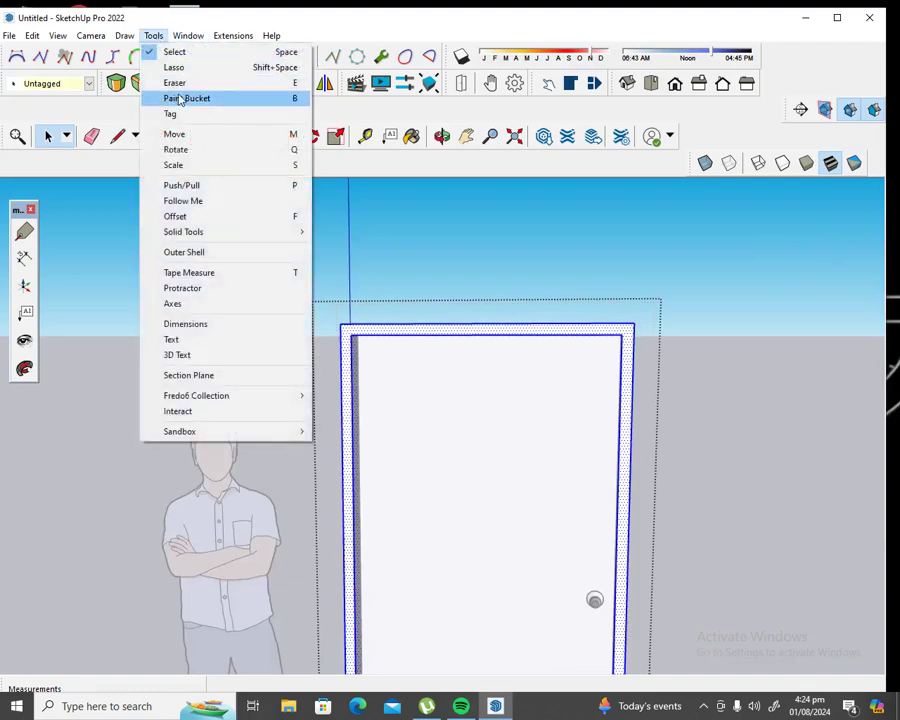
pyautogui.click(180, 100)
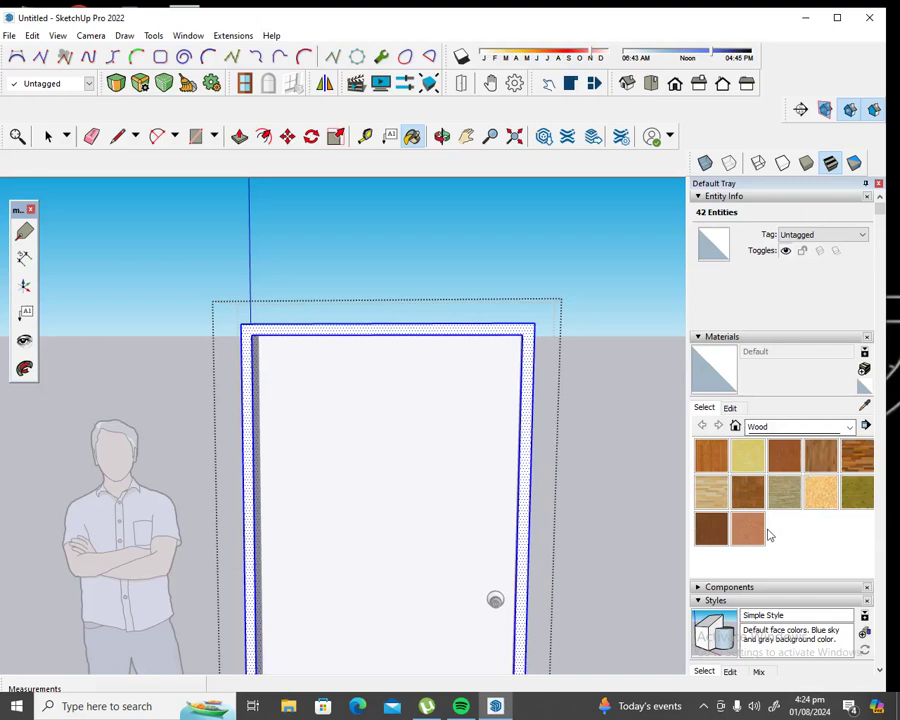
pyautogui.click(781, 462)
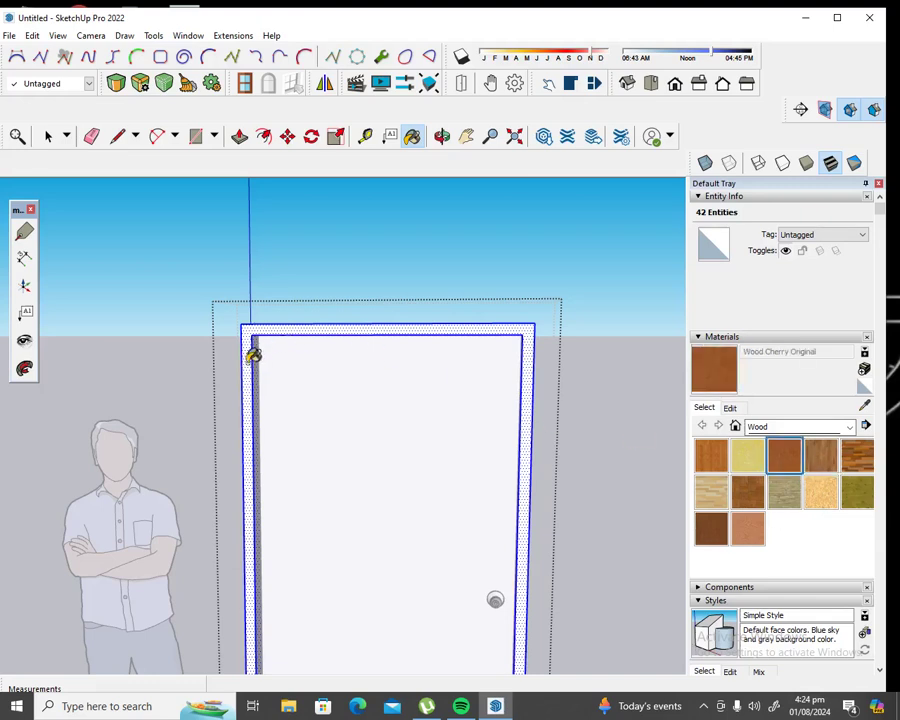
pyautogui.click(252, 356)
pyautogui.click(50, 137)
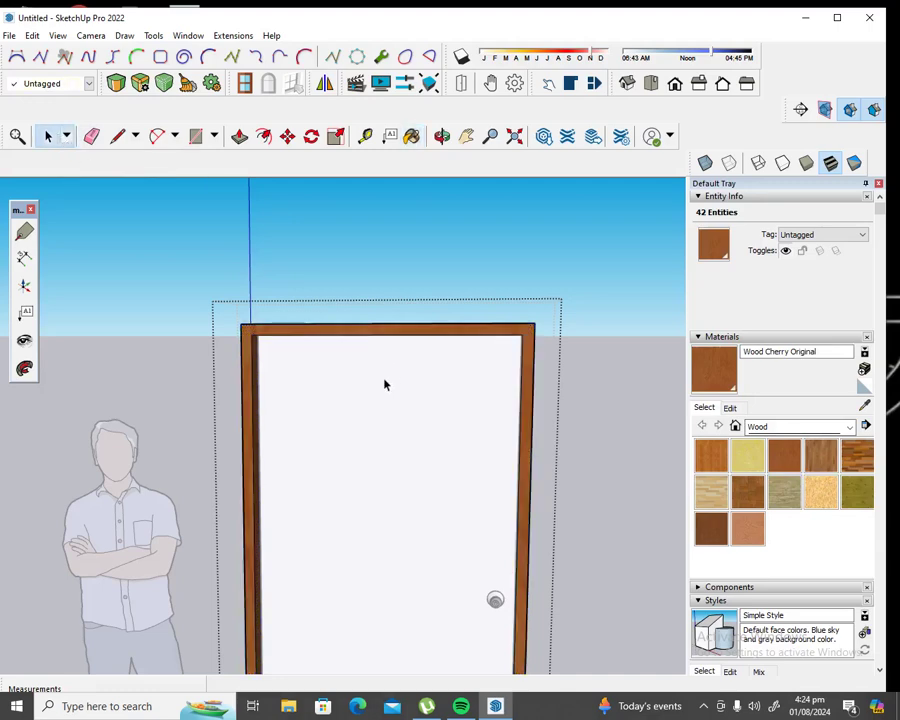
pyautogui.hotkey('ctrl', 'z')
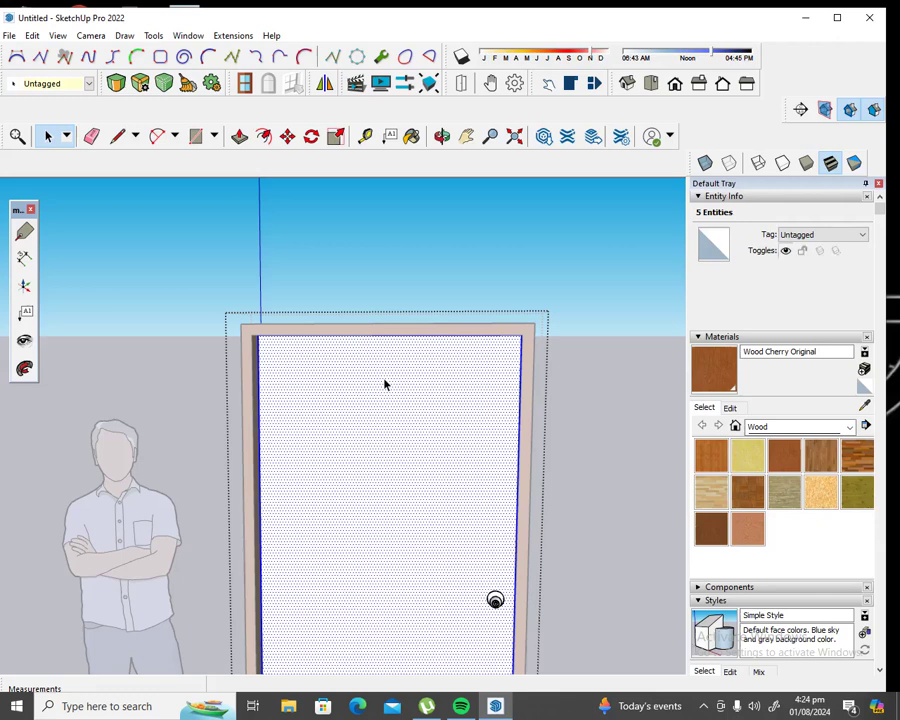
# Step: Apply Wood Cherry Original to the door panel's front face and its unpainted back face
pyautogui.click(710, 370)
pyautogui.click(458, 394)
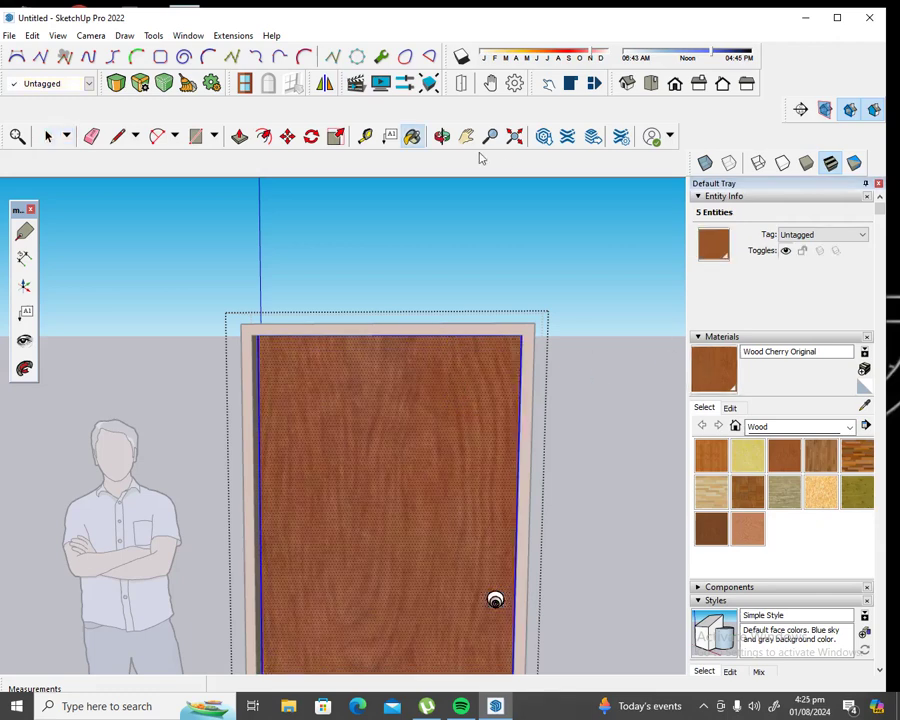
pyautogui.click(442, 136)
pyautogui.moveTo(495, 600); pyautogui.dragTo(223, 628)
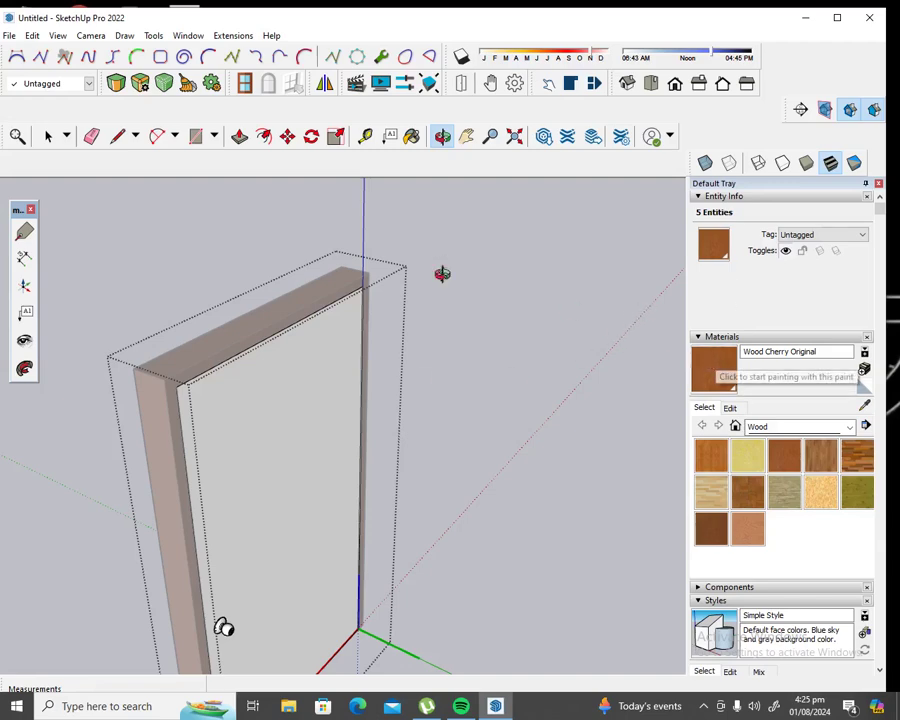
pyautogui.press('space')
pyautogui.click(467, 376)
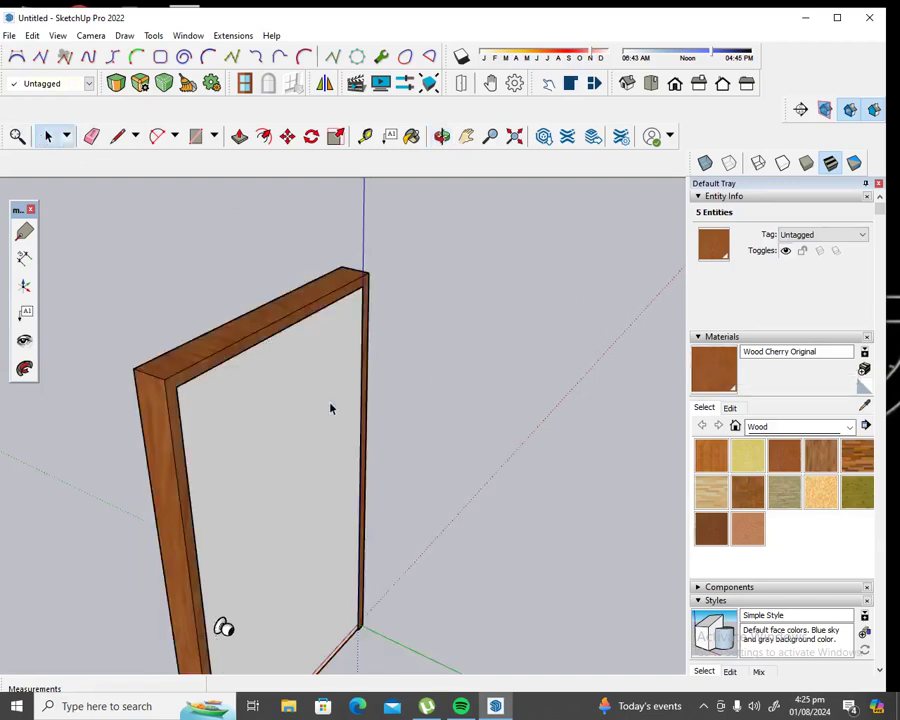
pyautogui.tripleClick(276, 415)
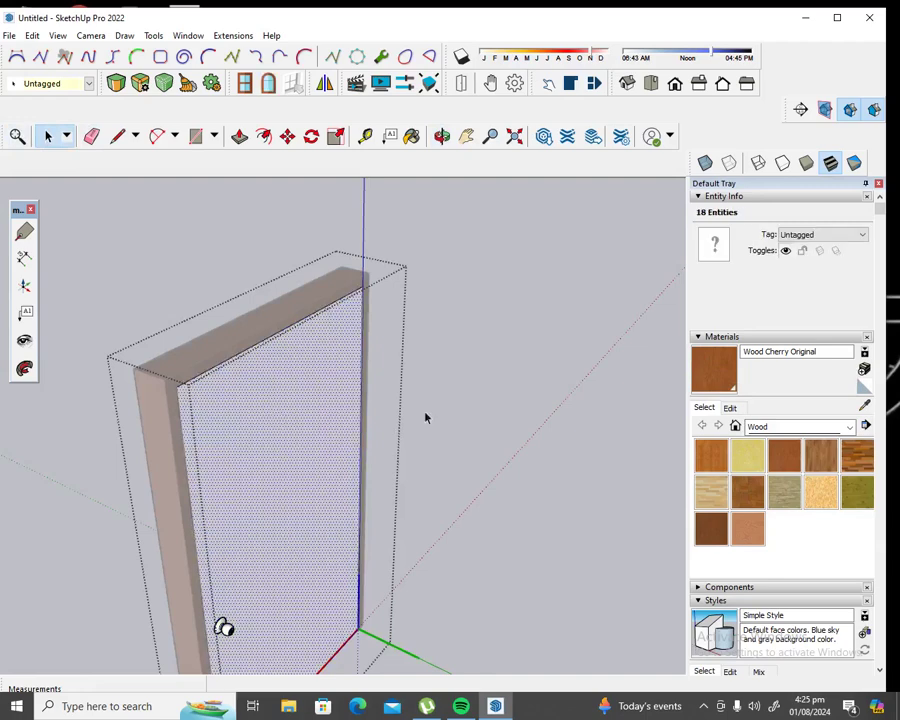
pyautogui.click(736, 372)
pyautogui.click(338, 412)
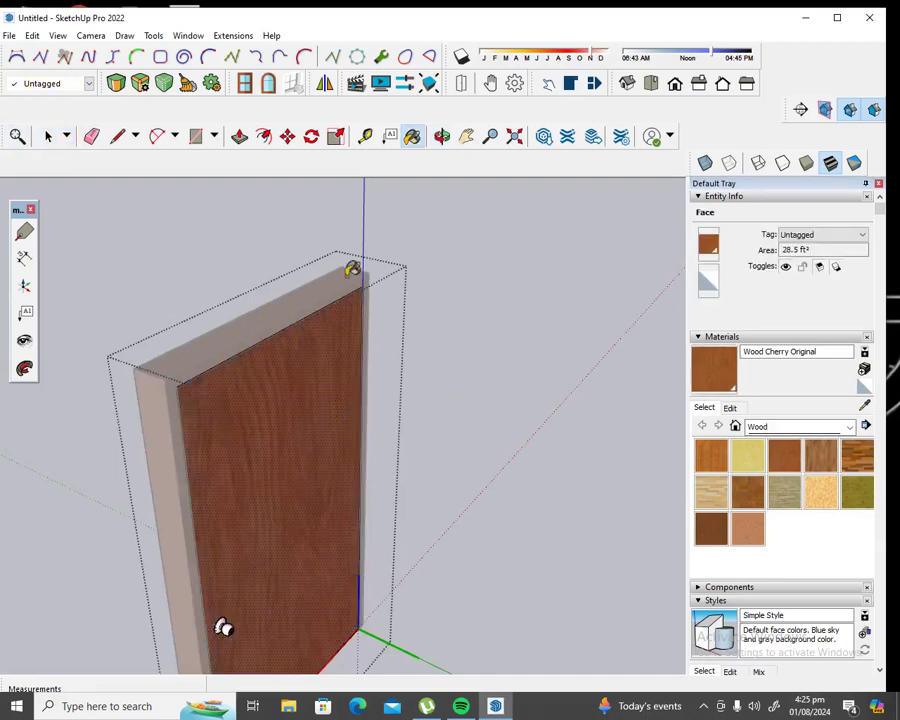
pyautogui.click(441, 136)
pyautogui.moveTo(222, 624)
pyautogui.mouseDown()
pyautogui.moveTo(336, 636)
pyautogui.moveTo(376, 452)
pyautogui.moveTo(546, 532)
pyautogui.moveTo(551, 517)
pyautogui.moveTo(531, 499)
pyautogui.mouseUp()
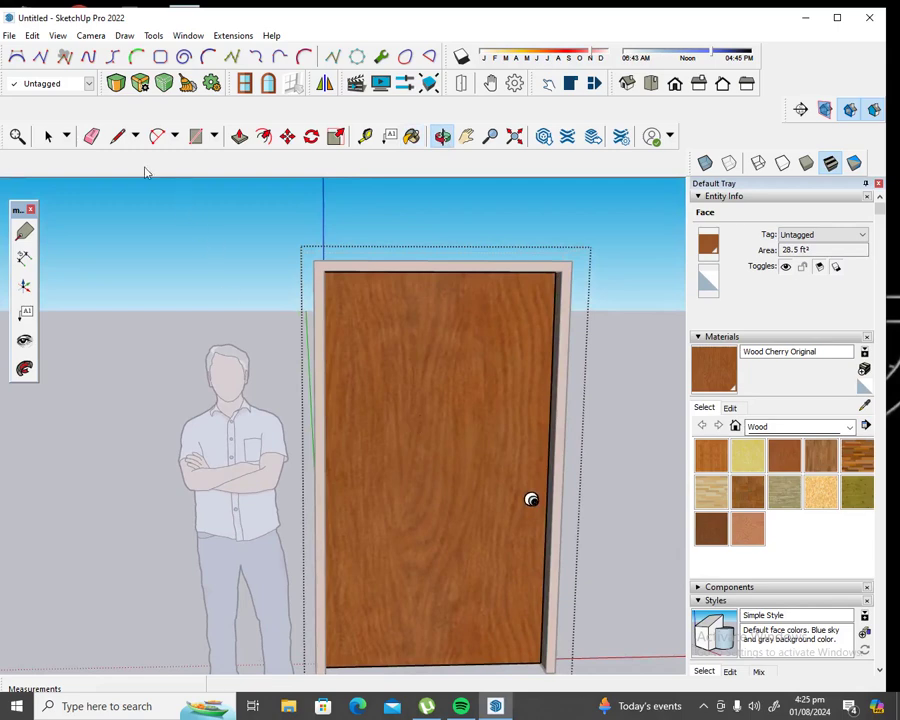
pyautogui.click(48, 136)
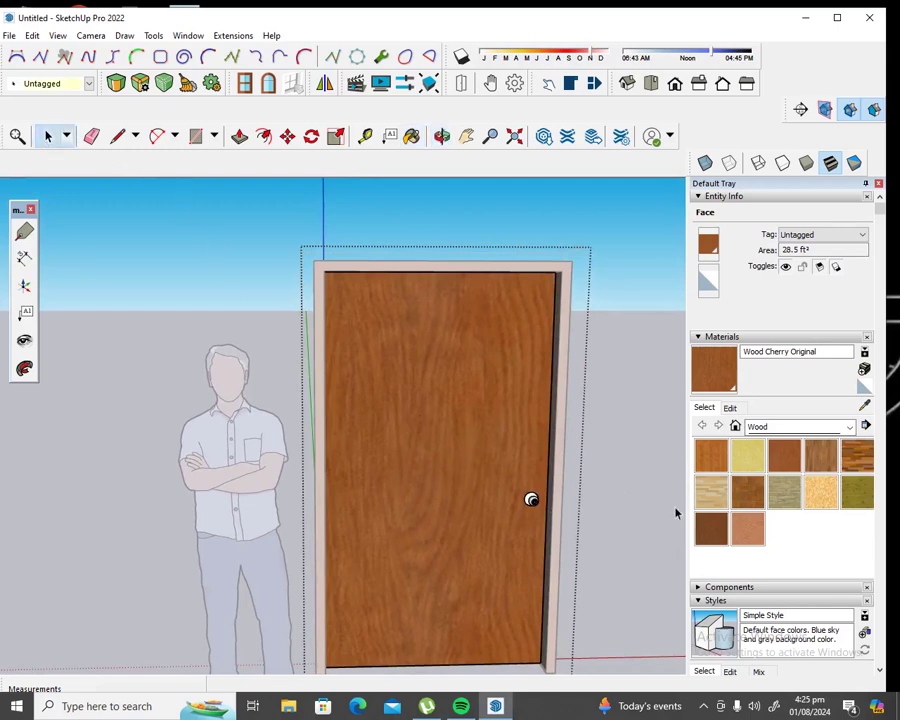
# Step: Enter the door component and paint the knob with Metal Corrugated Shiny
pyautogui.click(676, 513)
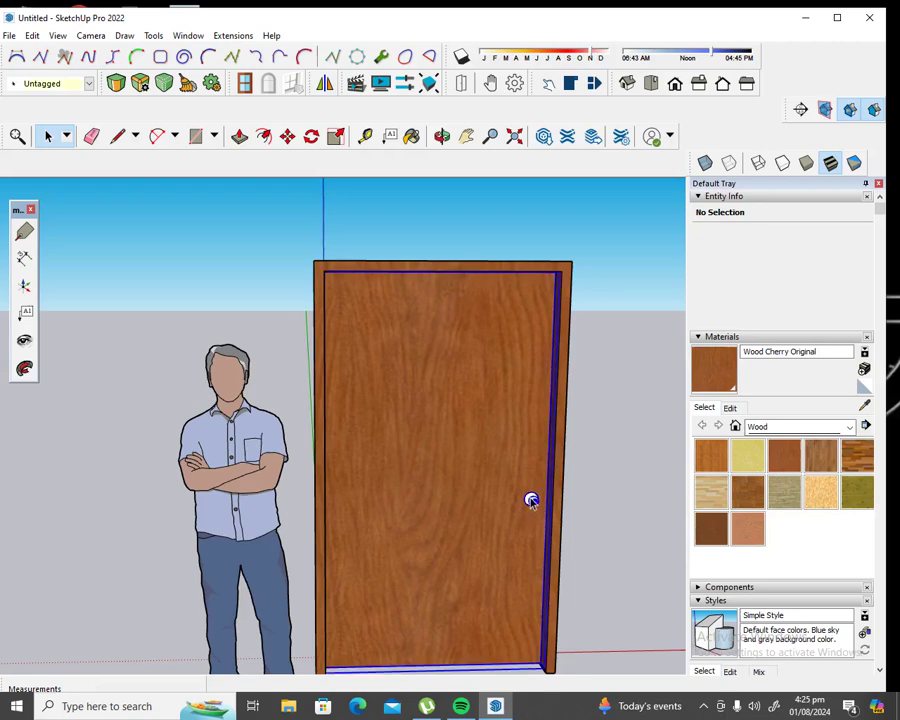
pyautogui.doubleClick(578, 508)
pyautogui.scroll(2, 577, 505)
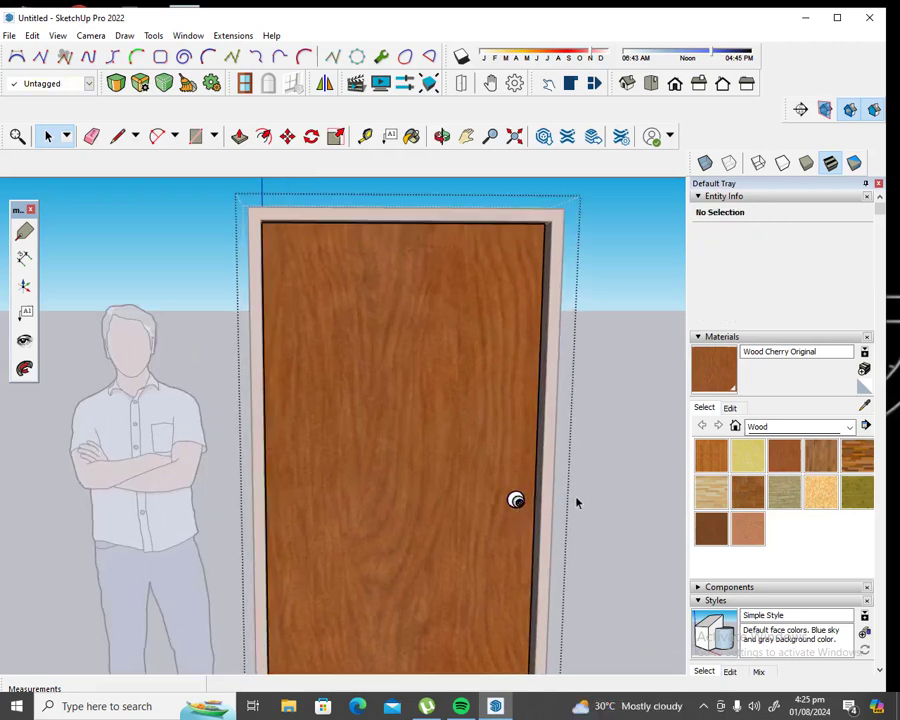
pyautogui.click(516, 501)
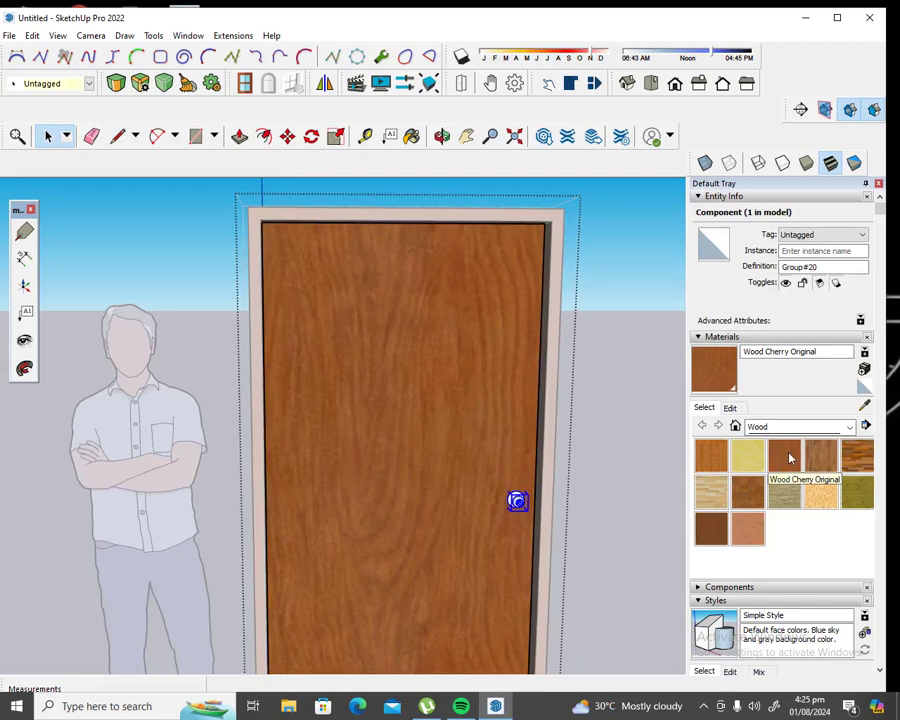
pyautogui.click(848, 427)
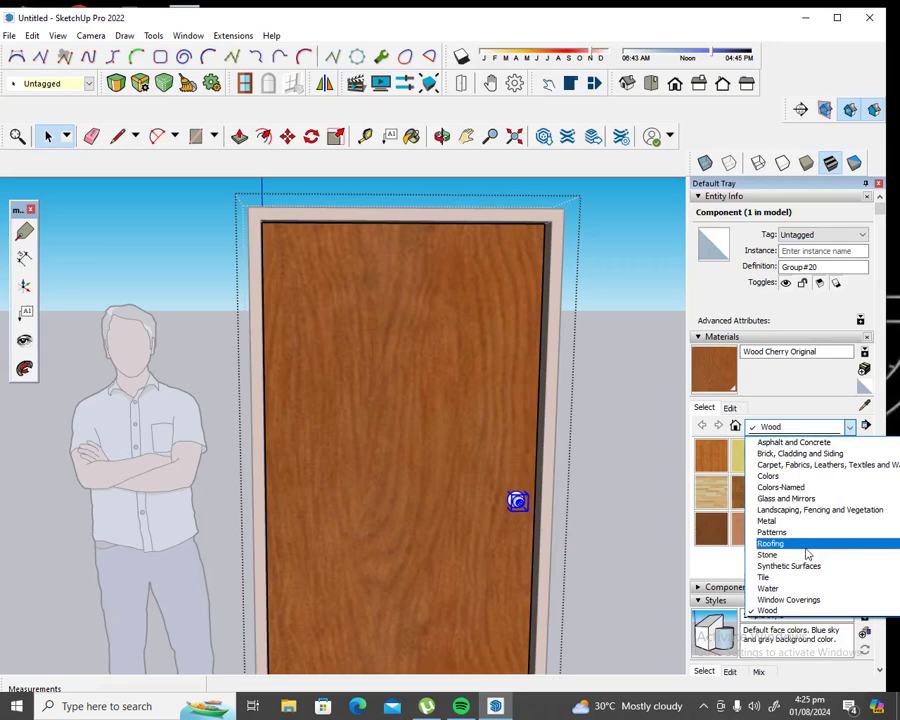
pyautogui.click(799, 521)
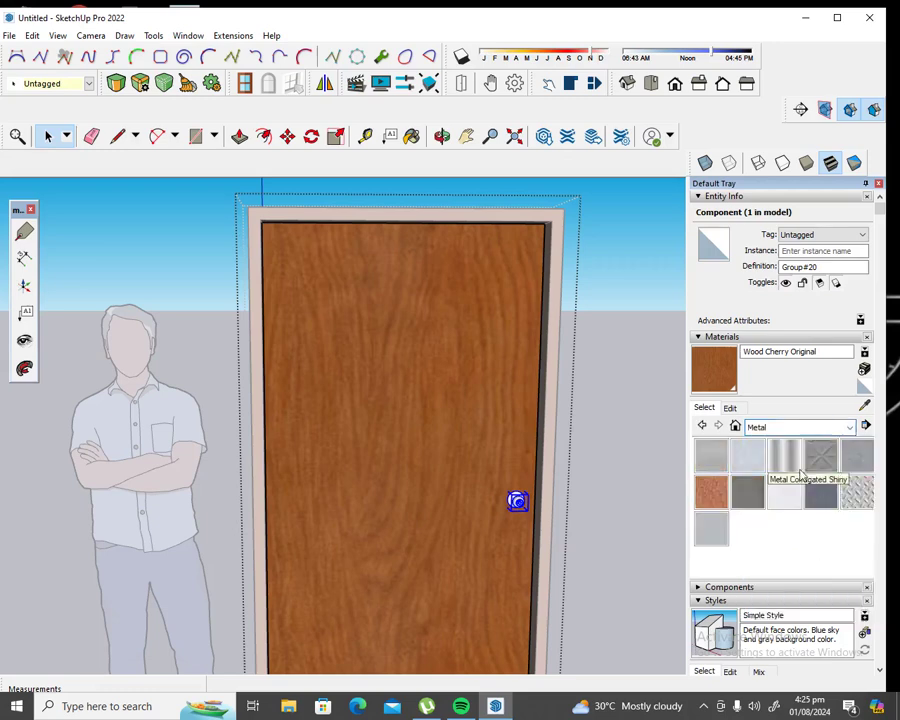
pyautogui.click(784, 456)
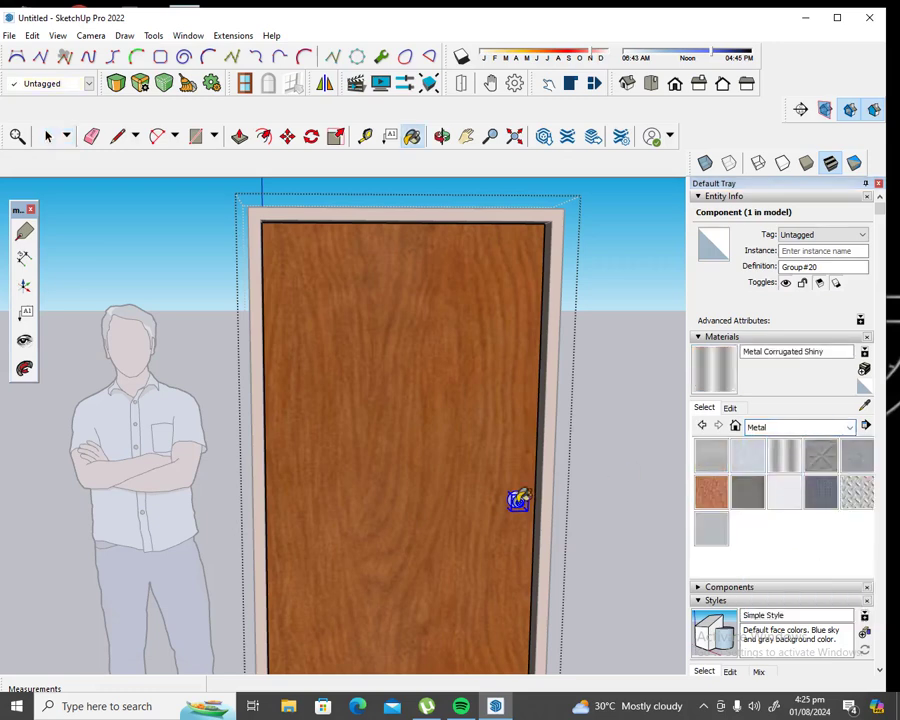
pyautogui.click(517, 500)
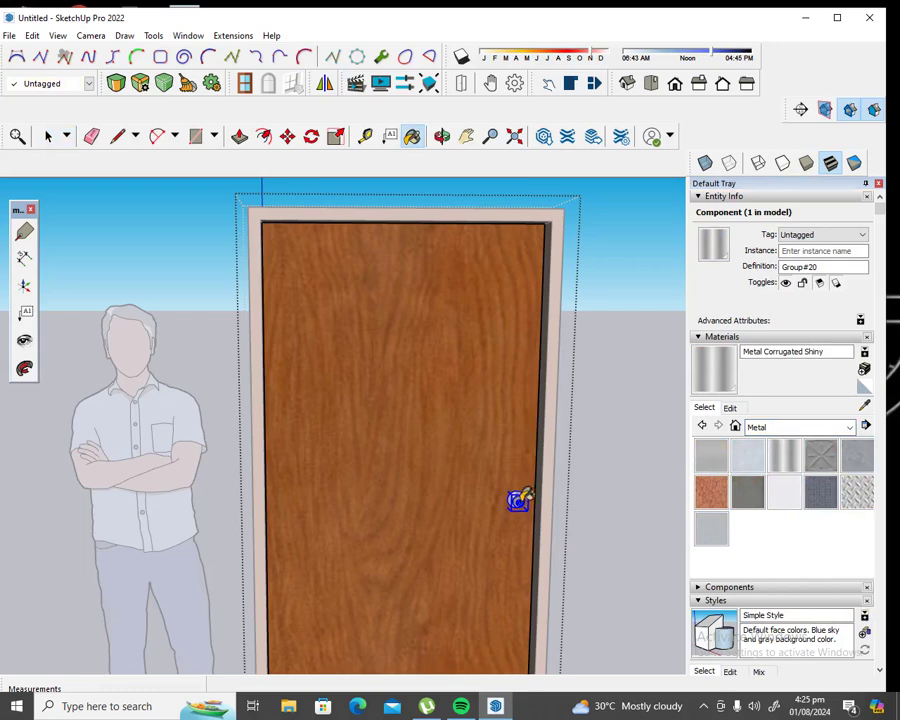
# Step: Switch the material list back to Wood and exit component editing
pyautogui.click(851, 428)
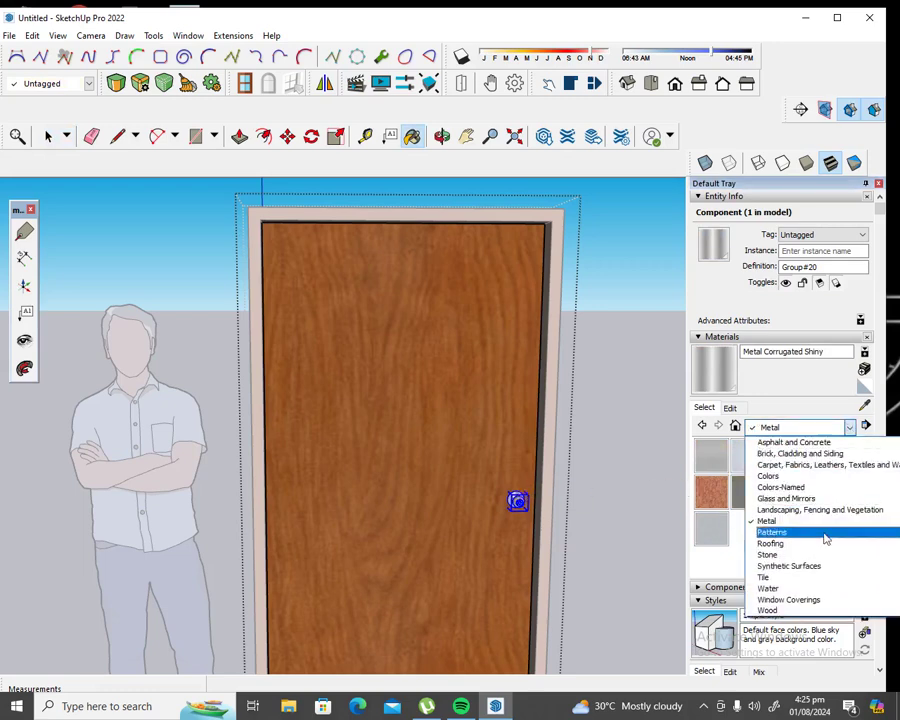
pyautogui.click(799, 611)
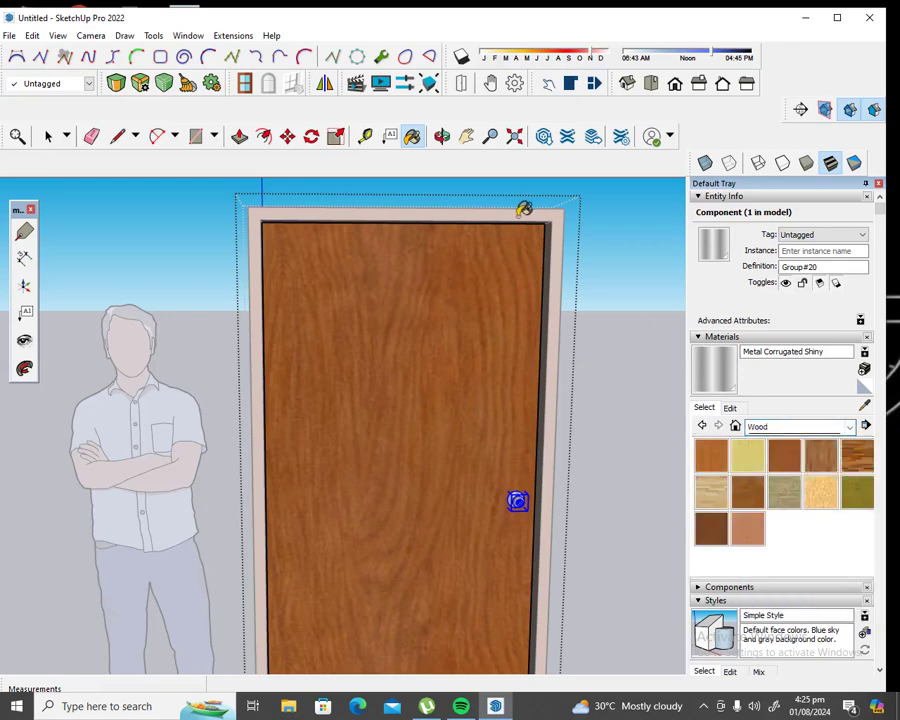
pyautogui.click(48, 136)
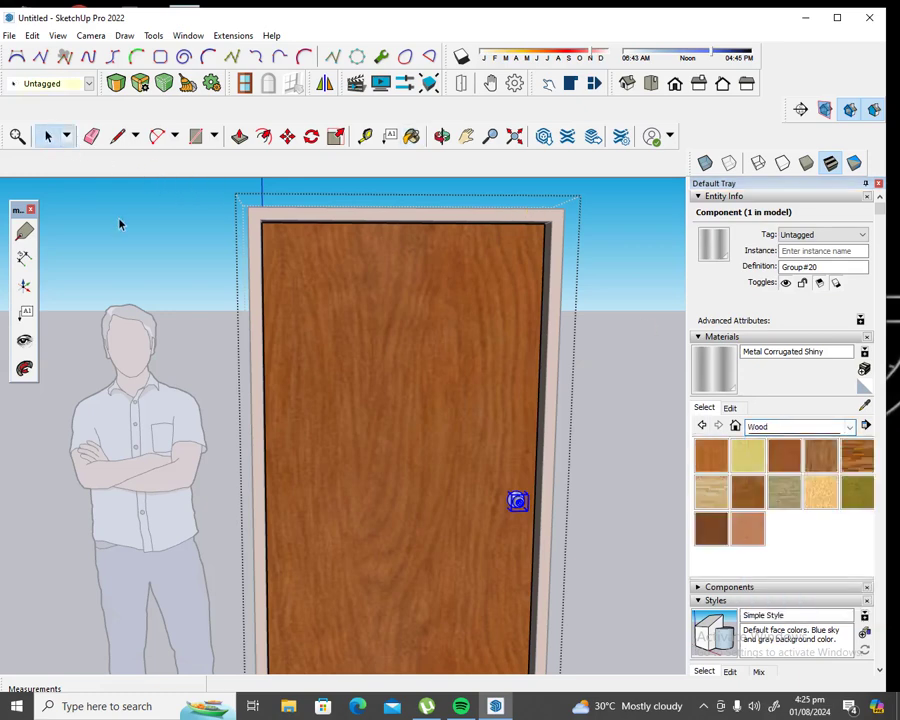
pyautogui.click(120, 222)
pyautogui.scroll(-1, 210, 221)
pyautogui.scroll(-1, 210, 221)
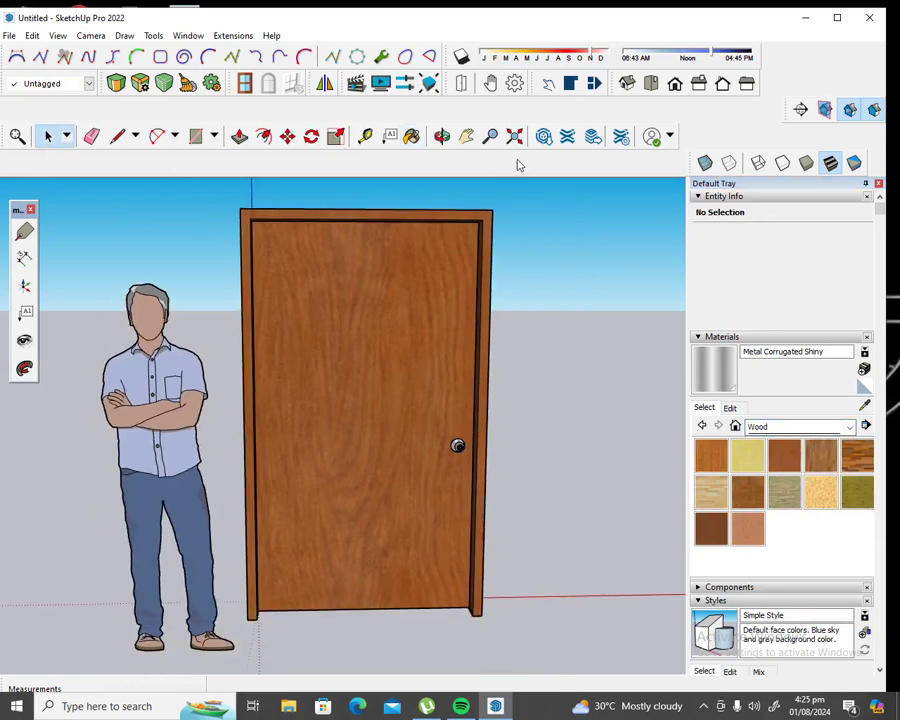
# Step: Swing the door open with Interact and paint its exposed white edge Wood Cherry Original
pyautogui.click(548, 88)
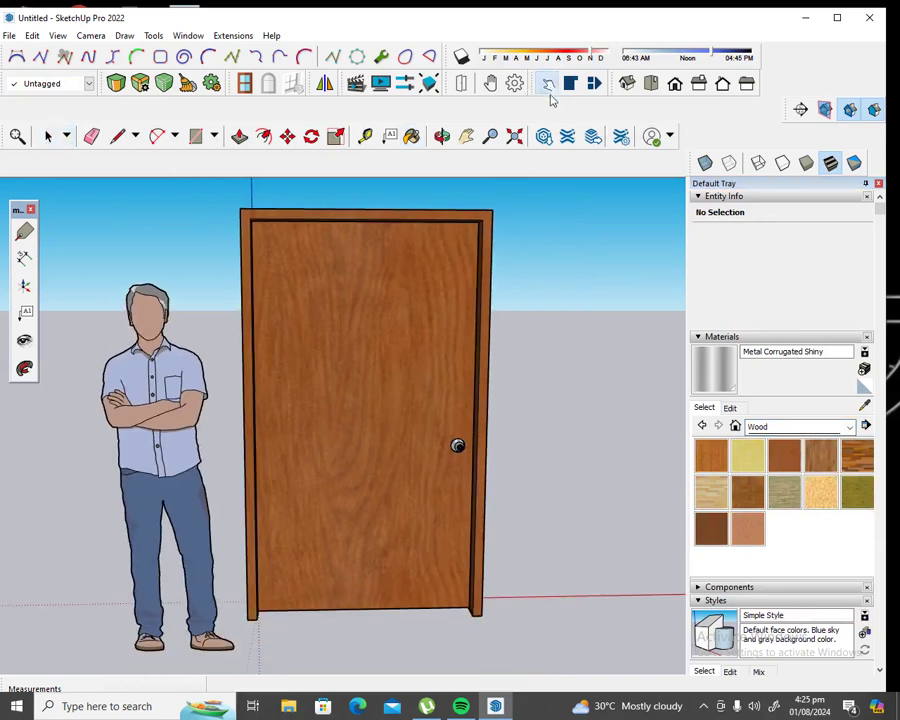
pyautogui.click(460, 366)
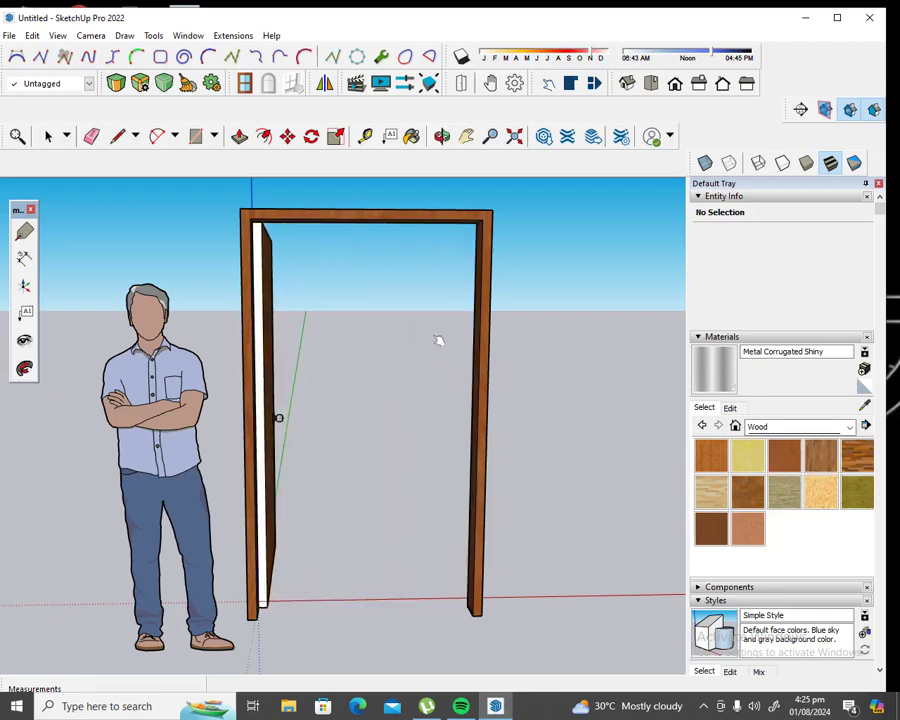
pyautogui.click(412, 136)
pyautogui.click(264, 269)
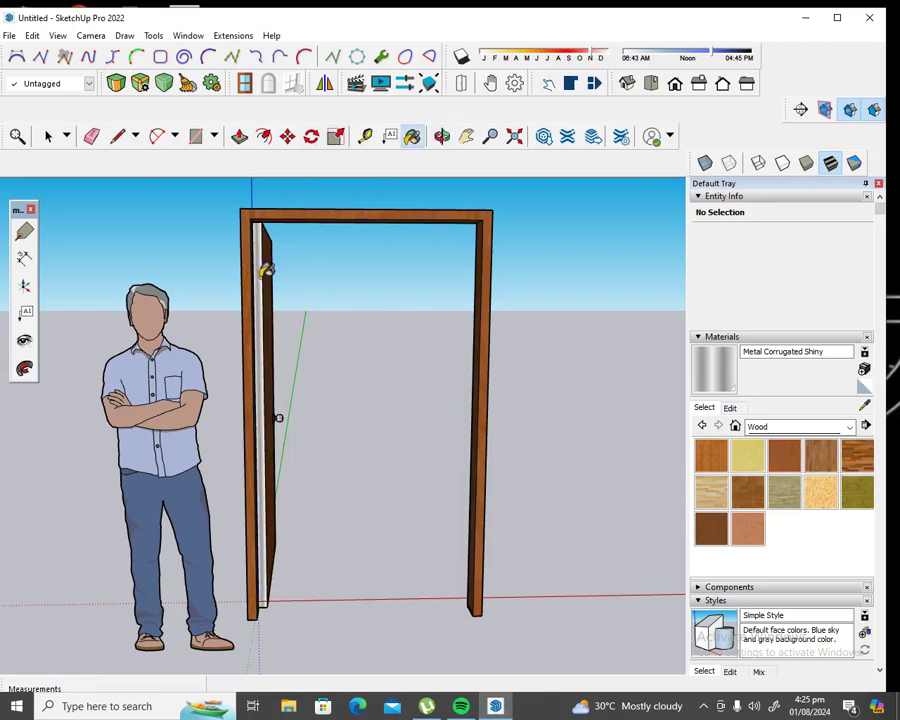
pyautogui.click(784, 455)
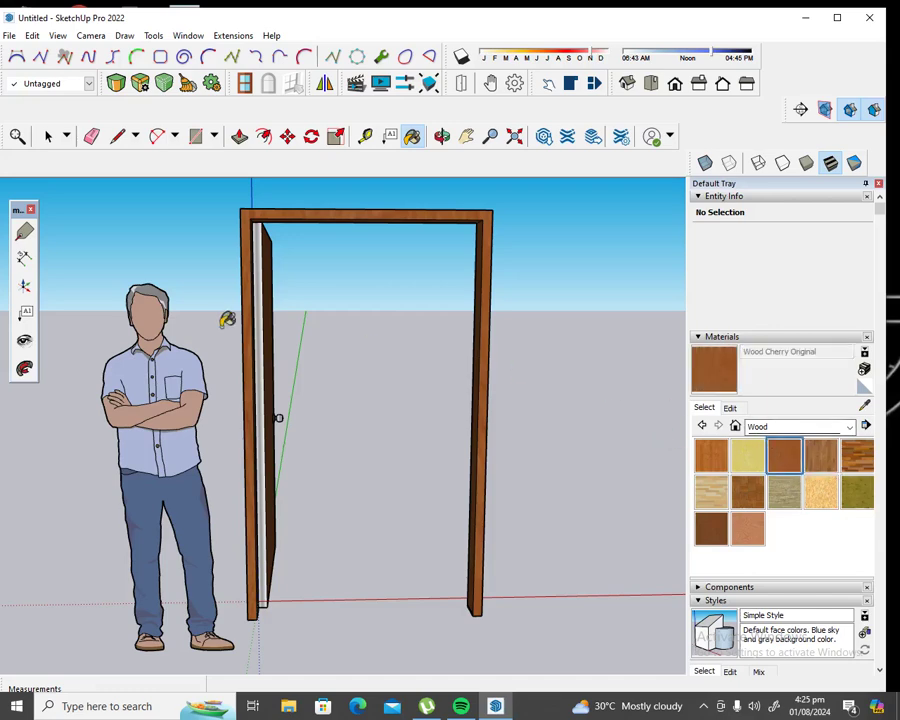
pyautogui.click(264, 315)
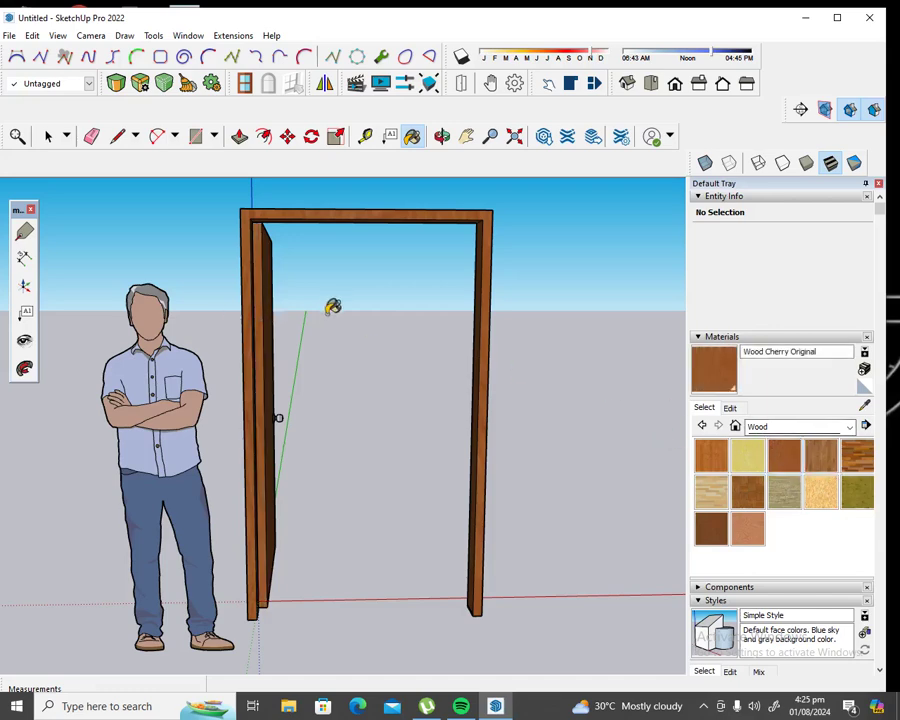
# Step: Orbit around the model until the open door and its frame face the view
pyautogui.click(442, 136)
pyautogui.moveTo(436, 275)
pyautogui.mouseDown()
pyautogui.moveTo(446, 456)
pyautogui.moveTo(58, 391)
pyautogui.mouseUp()
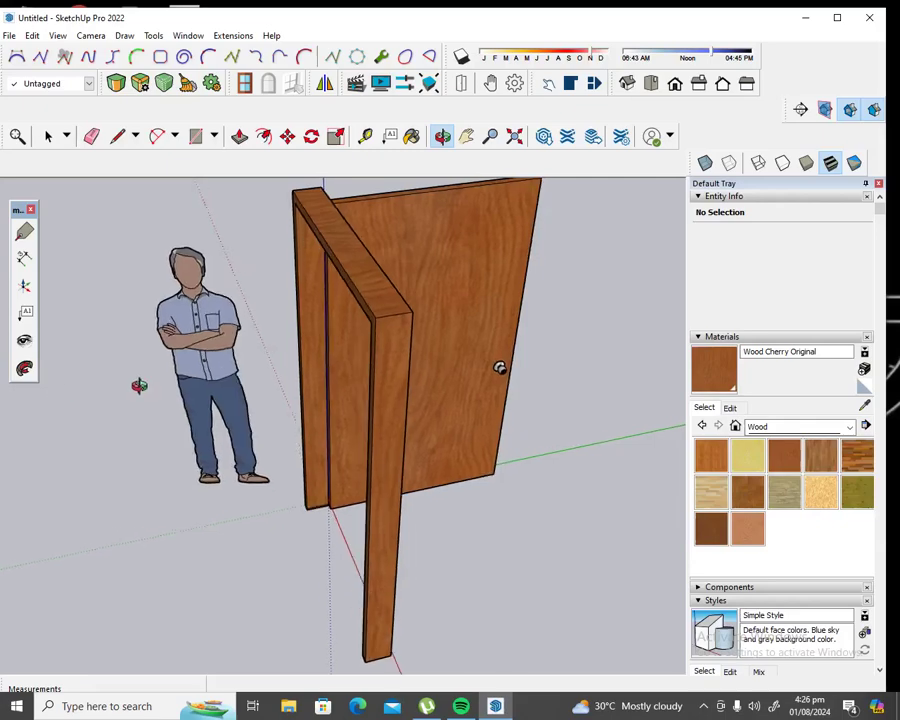
pyautogui.moveTo(483, 297)
pyautogui.mouseDown()
pyautogui.moveTo(378, 321)
pyautogui.moveTo(410, 305)
pyautogui.moveTo(518, 291)
pyautogui.mouseUp()
pyautogui.moveTo(335, 300)
pyautogui.mouseDown()
pyautogui.moveTo(484, 332)
pyautogui.moveTo(458, 327)
pyautogui.moveTo(490, 288)
pyautogui.mouseUp()
pyautogui.moveTo(428, 267)
pyautogui.mouseDown()
pyautogui.moveTo(420, 304)
pyautogui.moveTo(464, 322)
pyautogui.mouseUp()
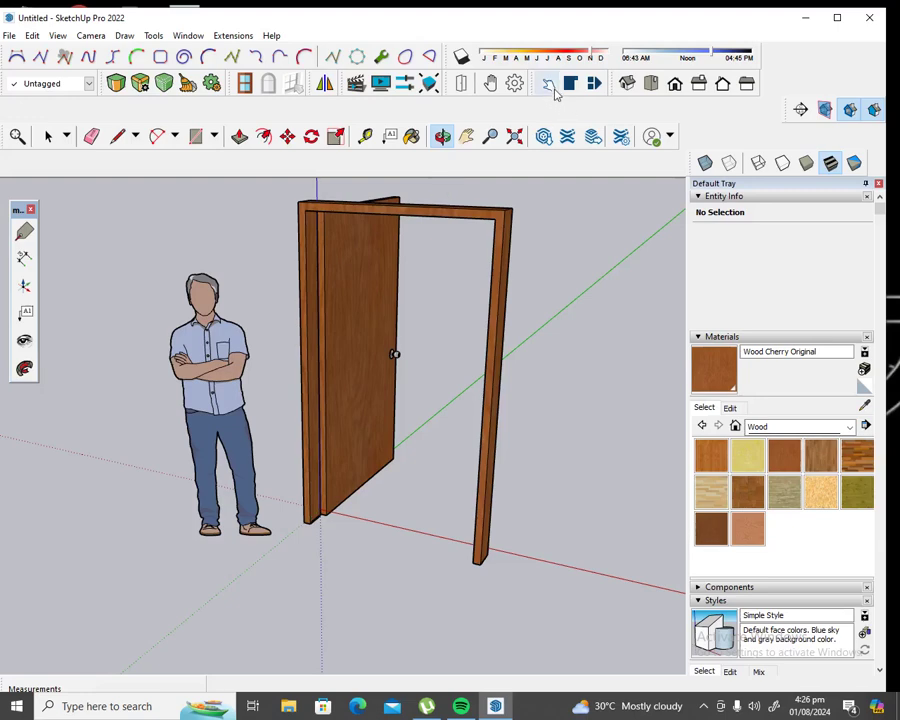
# Step: With the Interact tool, swing the door closed, open, and closed again
pyautogui.click(550, 85)
pyautogui.click(395, 325)
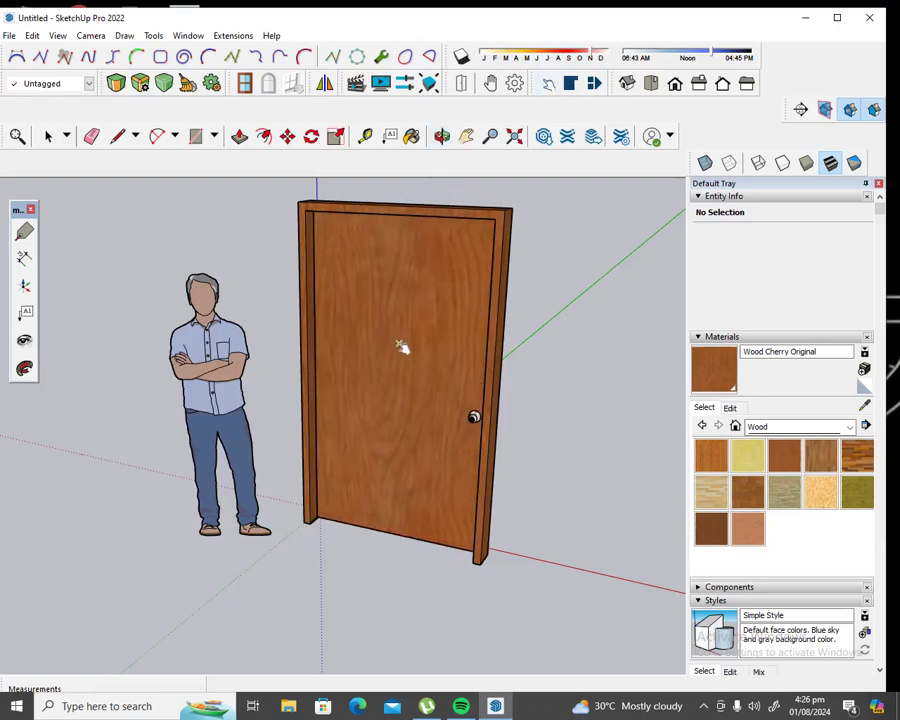
pyautogui.click(400, 343)
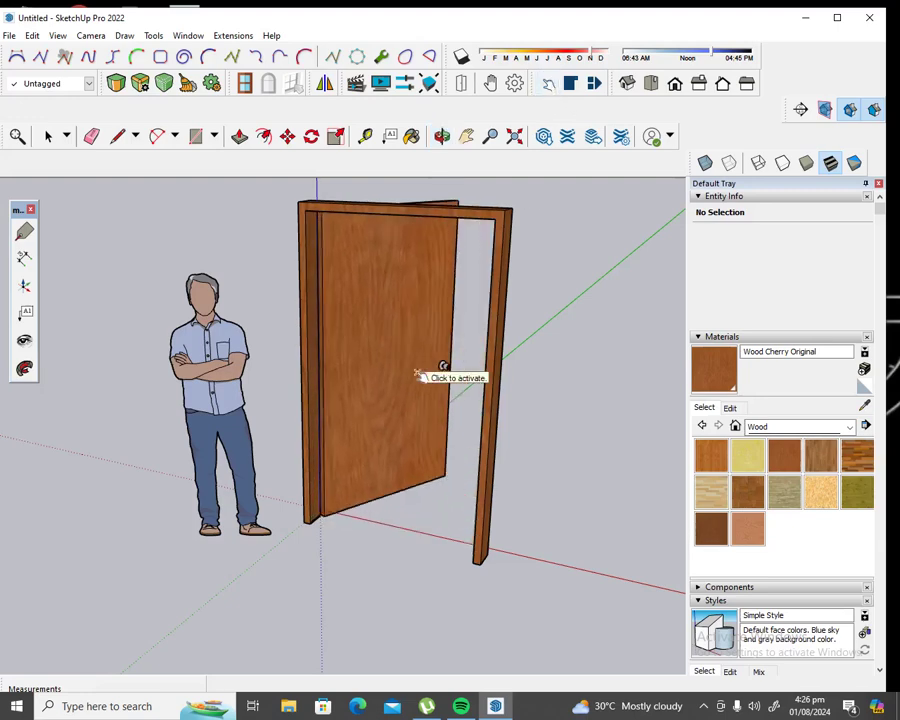
pyautogui.click(378, 338)
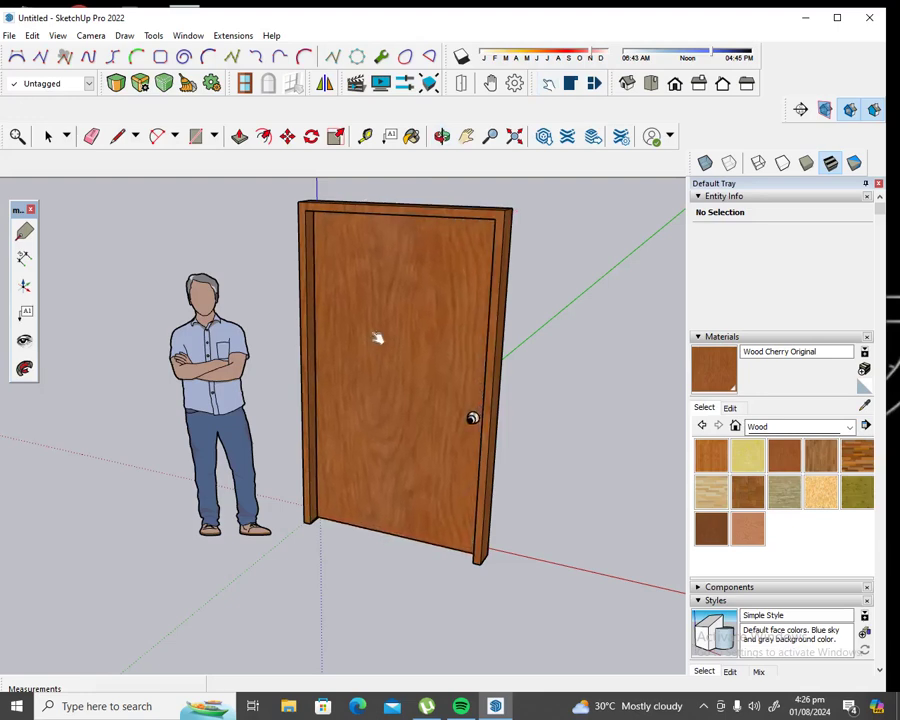